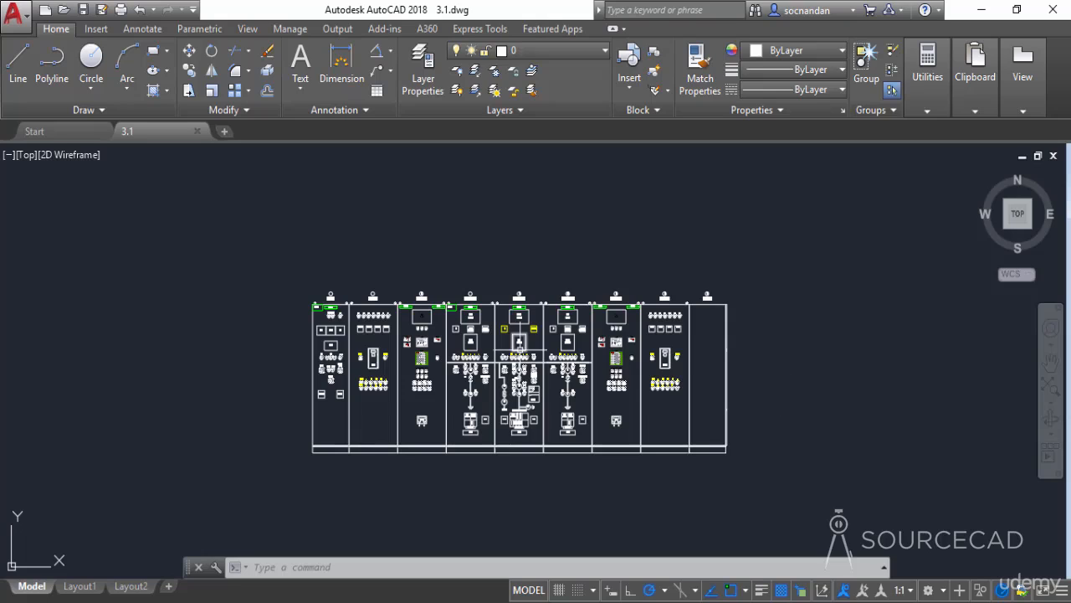
# In the ECP-1 panel, window-select lamps L1 through 21 with the ACV, DCV and DCA boxes, and clear the selection
pyautogui.scroll(2, 522, 349)
pyautogui.moveTo(541, 345); pyautogui.dragTo(560, 309, button='middle')
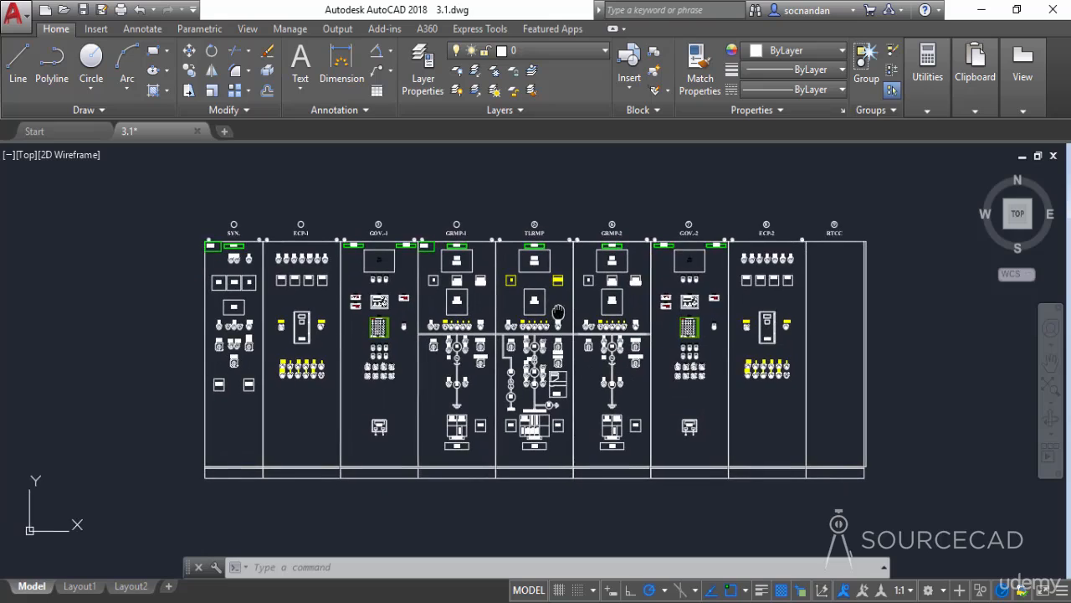
pyautogui.scroll(6, 351, 303)
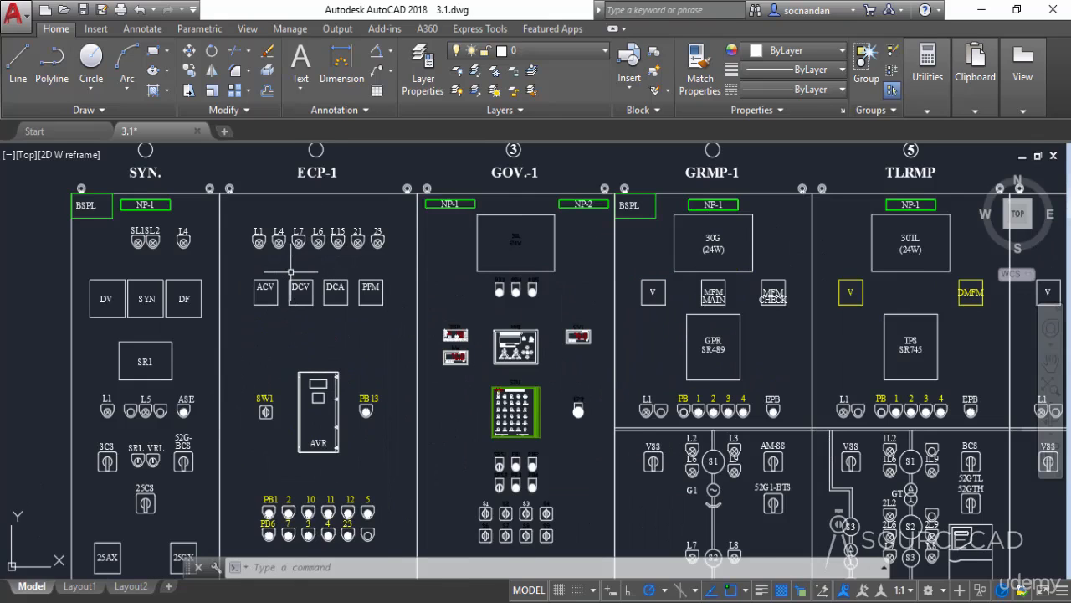
pyautogui.scroll(2, 340, 304)
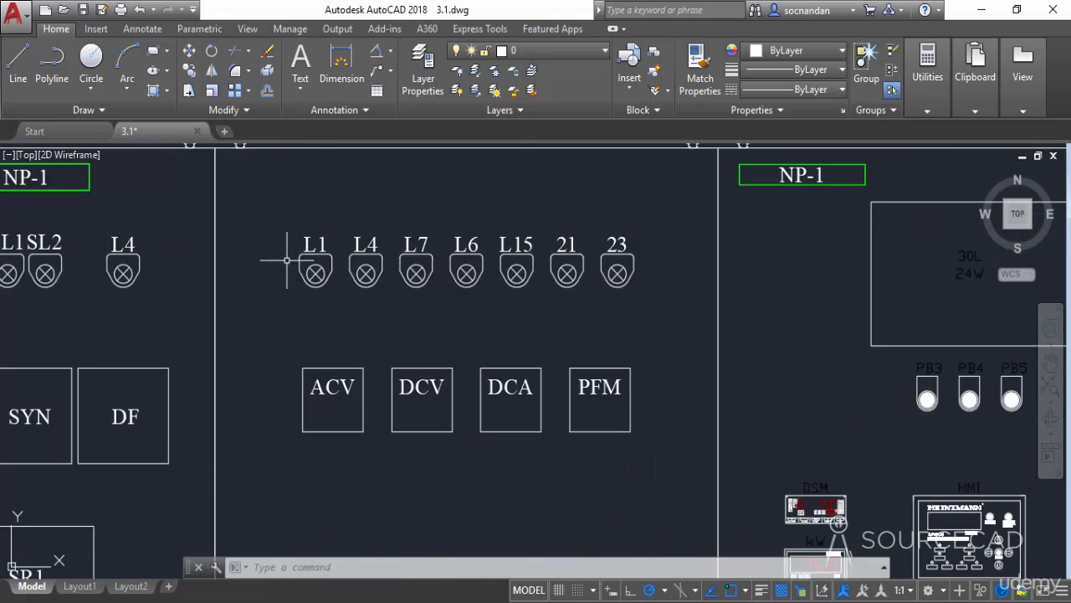
pyautogui.click(261, 199)
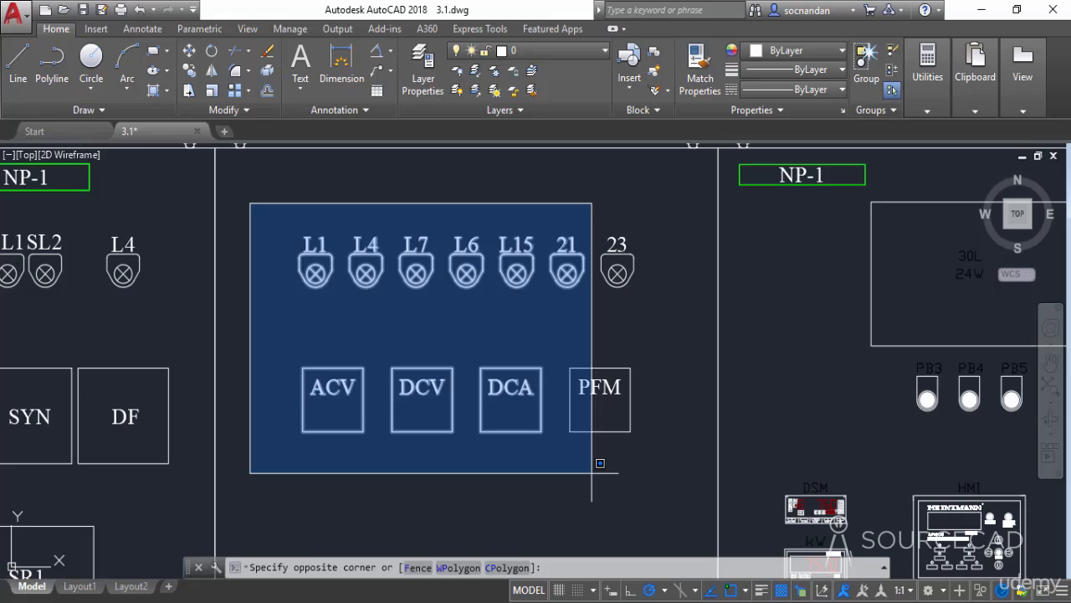
pyautogui.click(600, 463)
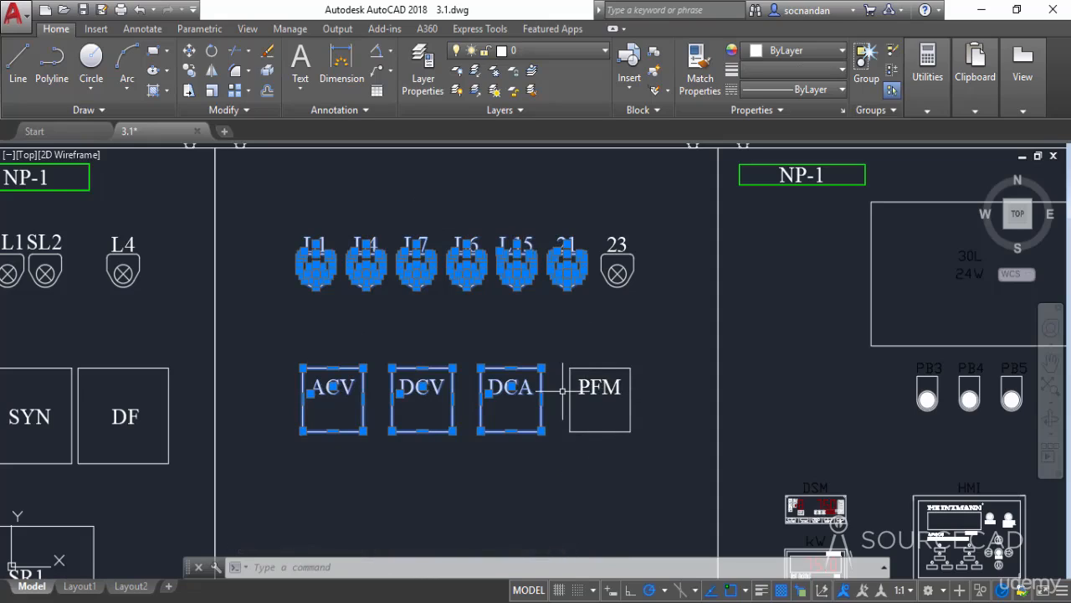
pyautogui.press('Escape')
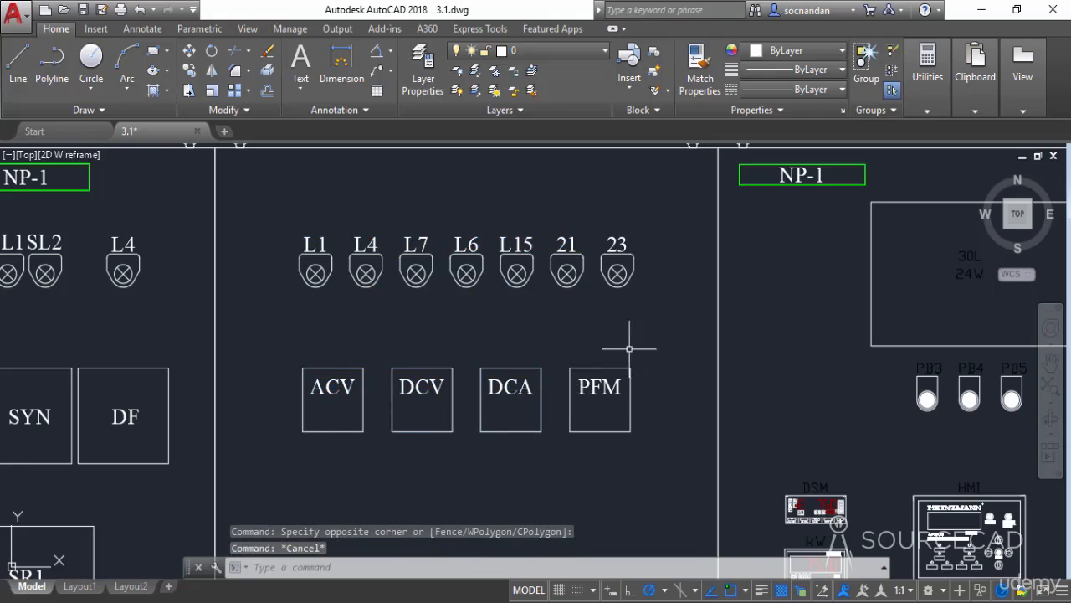
# Use a crossing selection to pick lamps L6, L15, 21 and 23 with the DCV, DCA and PFM boxes, and clear it
pyautogui.click(692, 460)
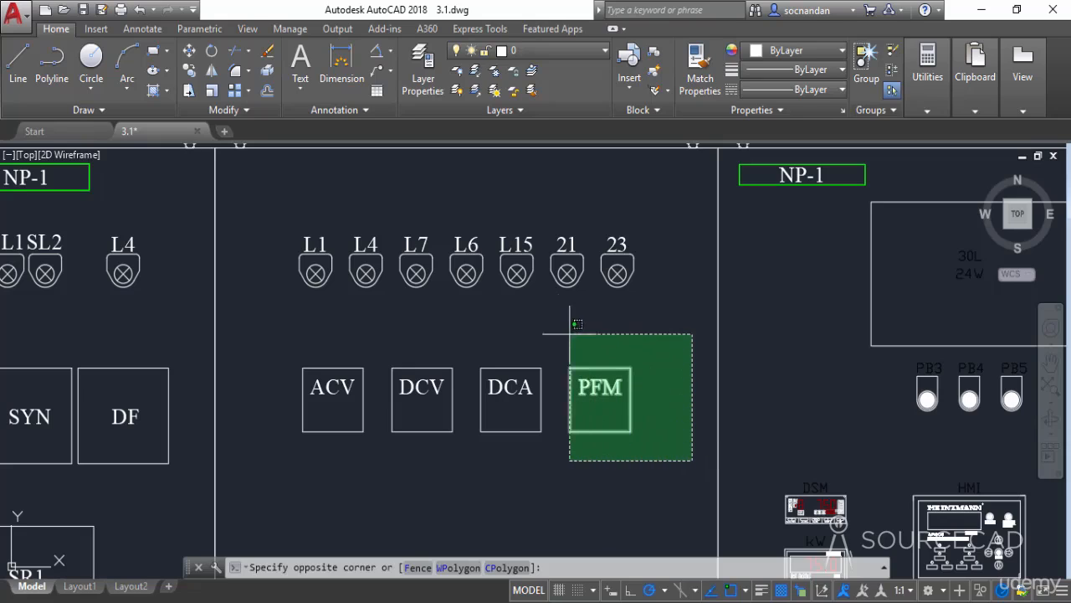
pyautogui.click(441, 207)
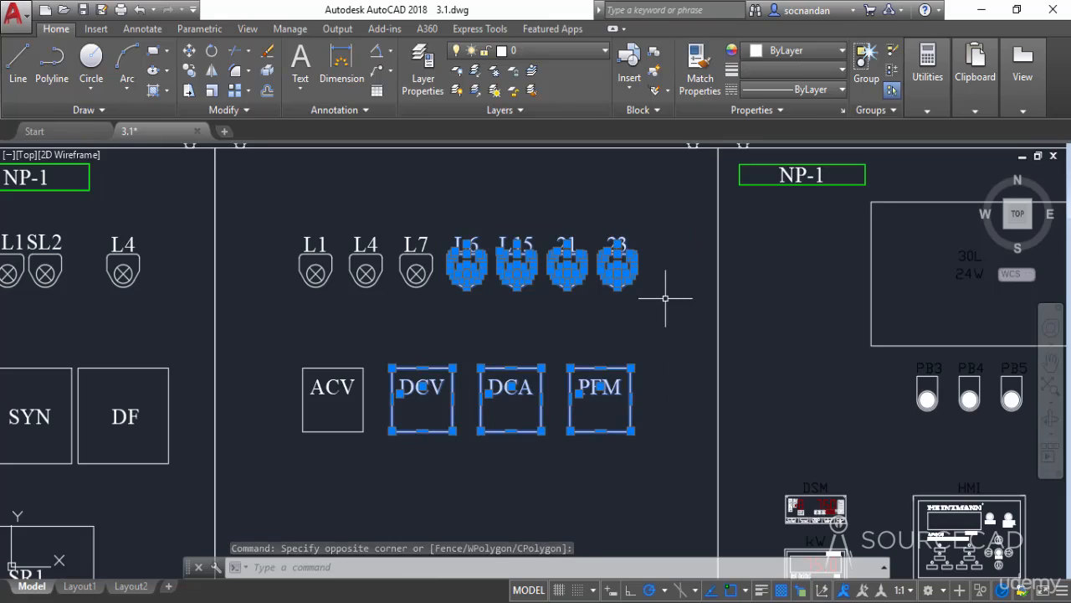
pyautogui.press('Escape')
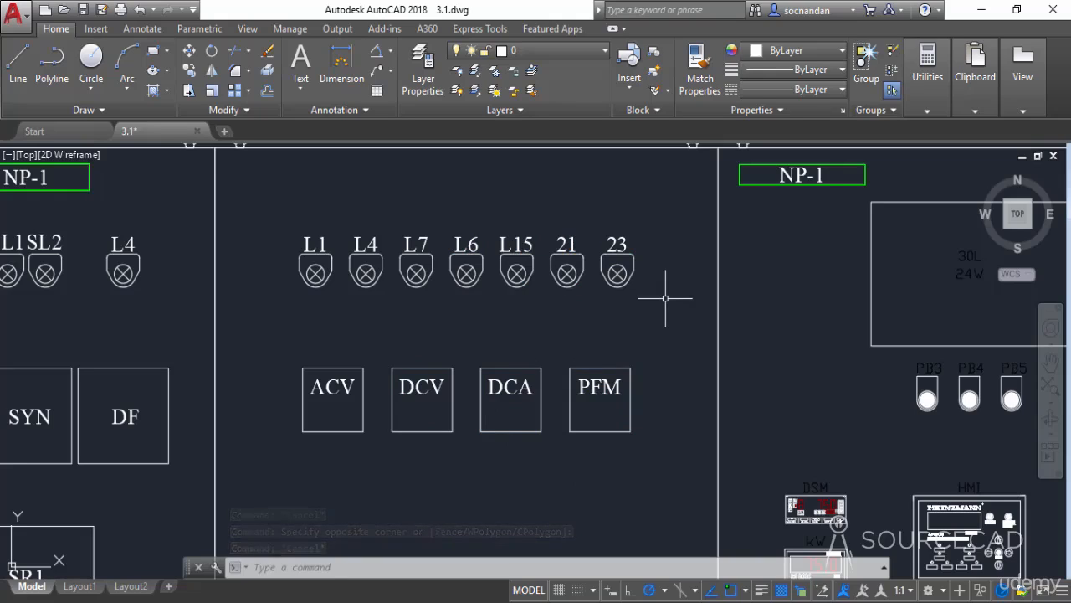
# Select lamps L4 and L7 and the ACV box with a WPolygon outline that goes around lamp L1, and clear the selection
pyautogui.click(262, 194)
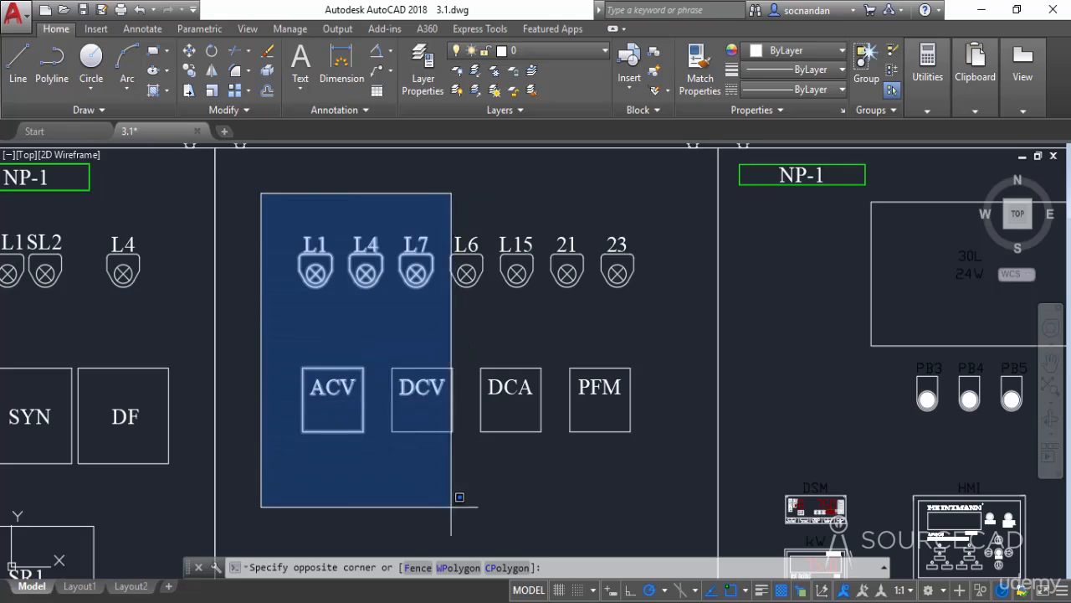
pyautogui.click(446, 569)
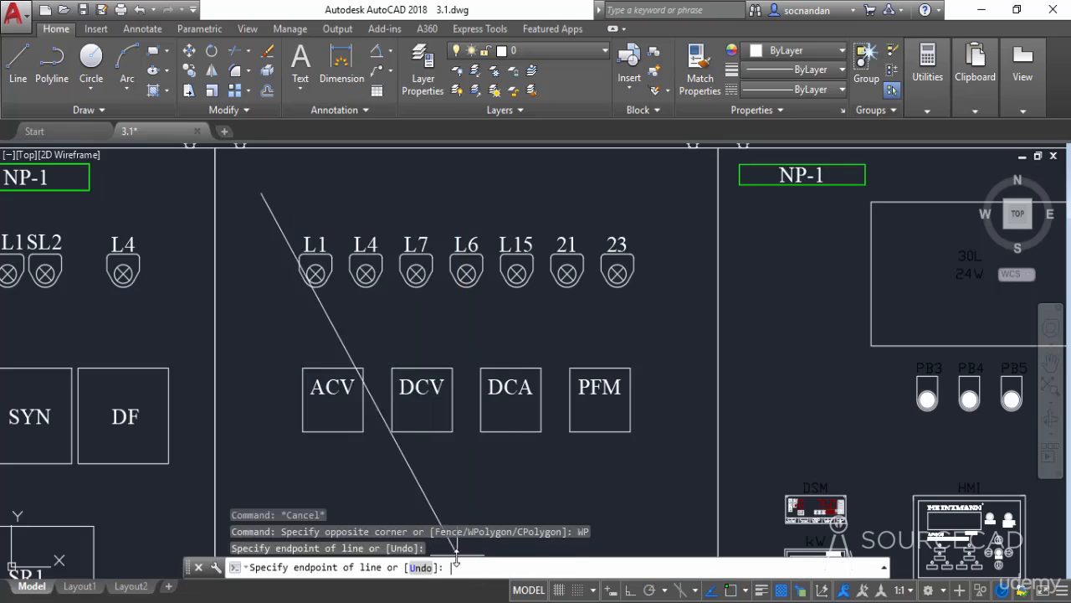
pyautogui.click(410, 187)
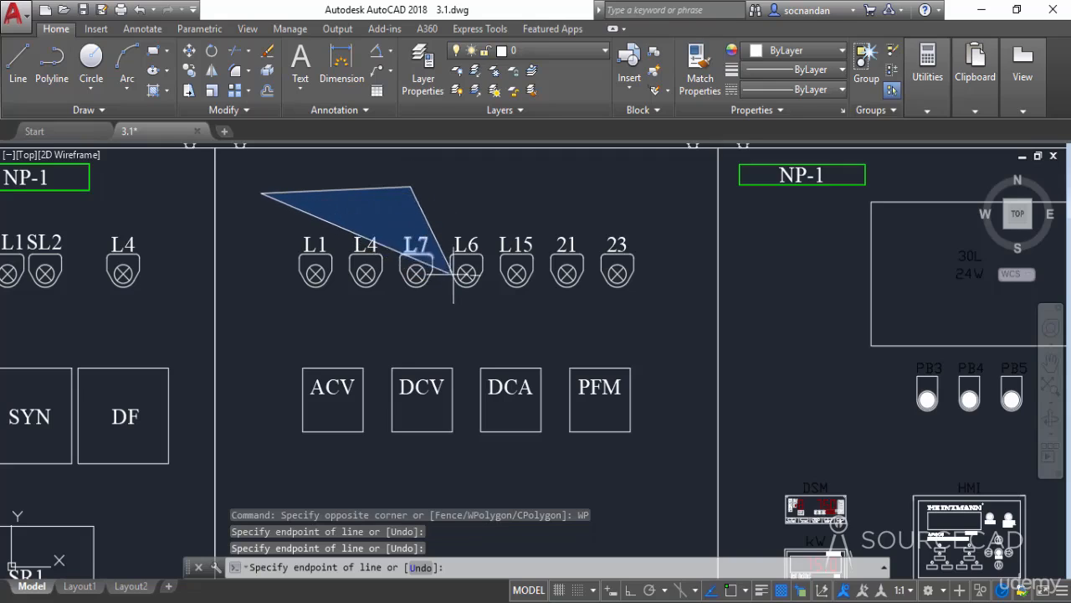
pyautogui.click(451, 249)
pyautogui.click(435, 310)
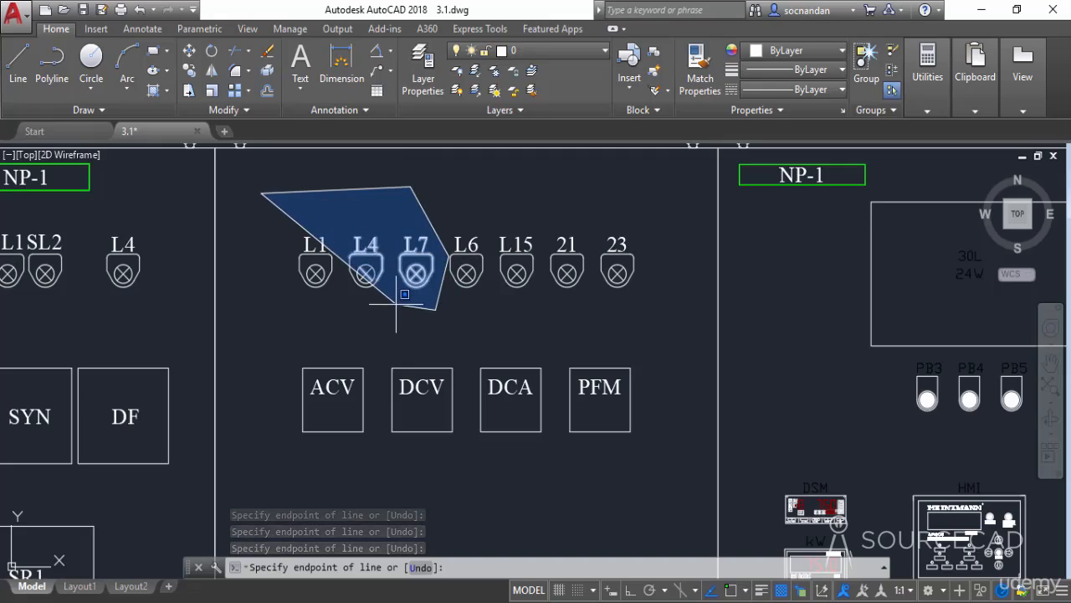
pyautogui.click(356, 306)
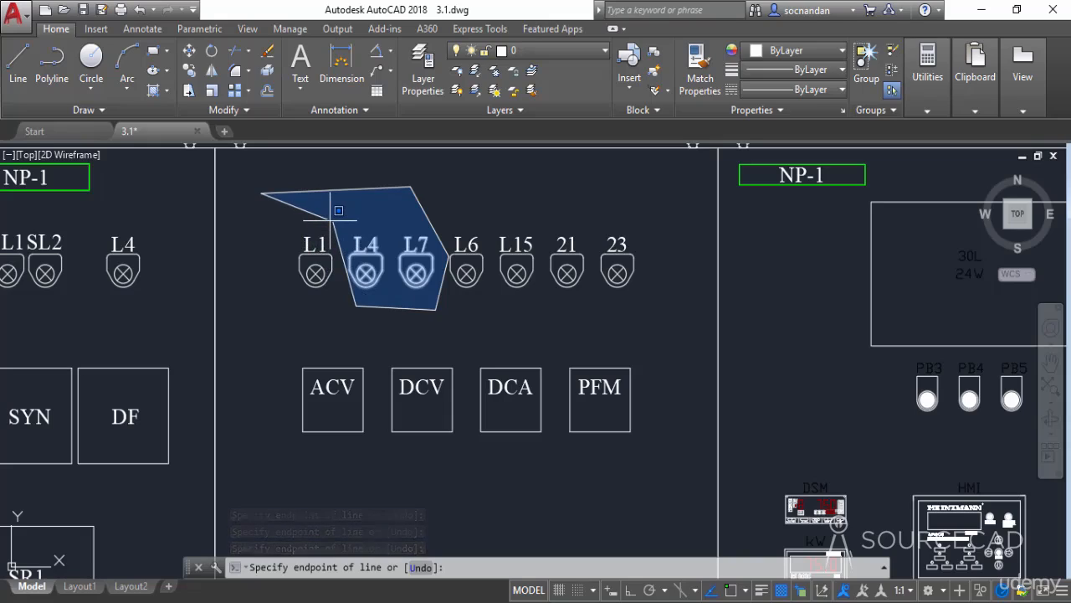
pyautogui.click(333, 219)
pyautogui.click(258, 239)
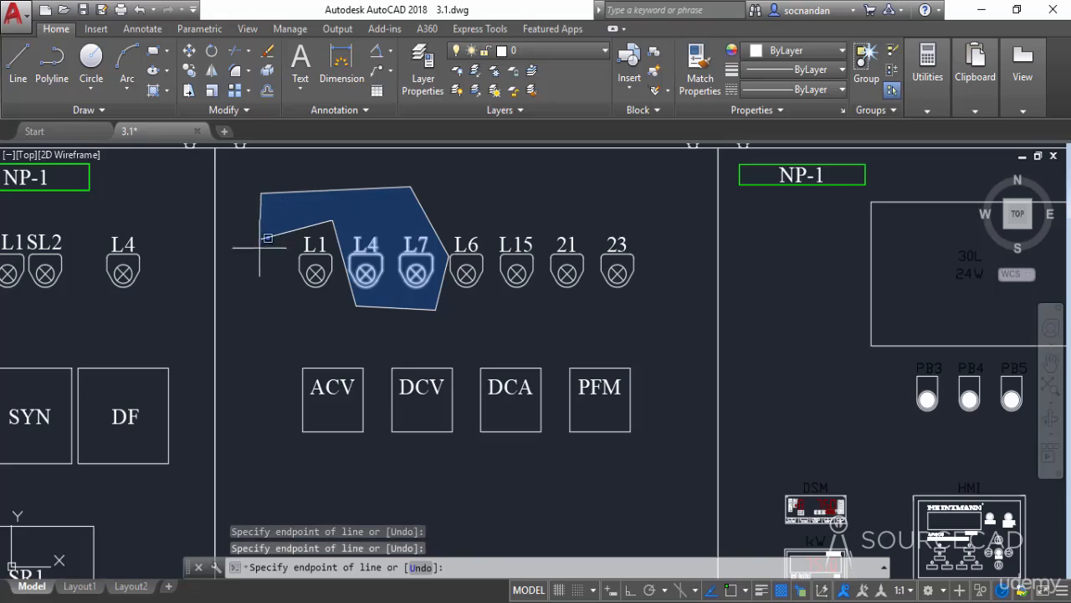
pyautogui.click(374, 360)
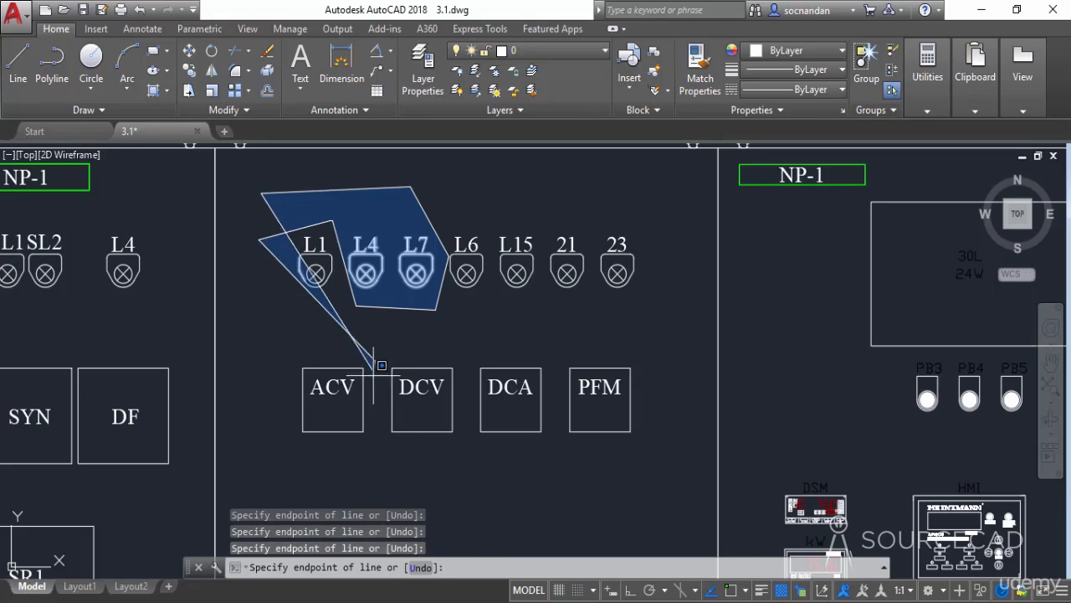
pyautogui.click(378, 470)
pyautogui.click(287, 444)
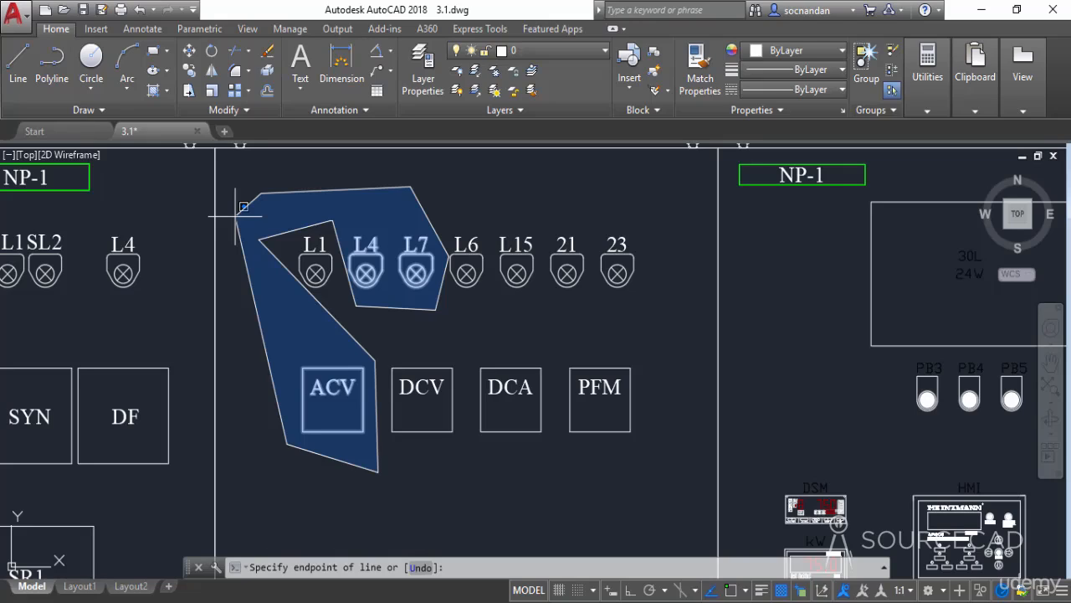
pyautogui.click(242, 206)
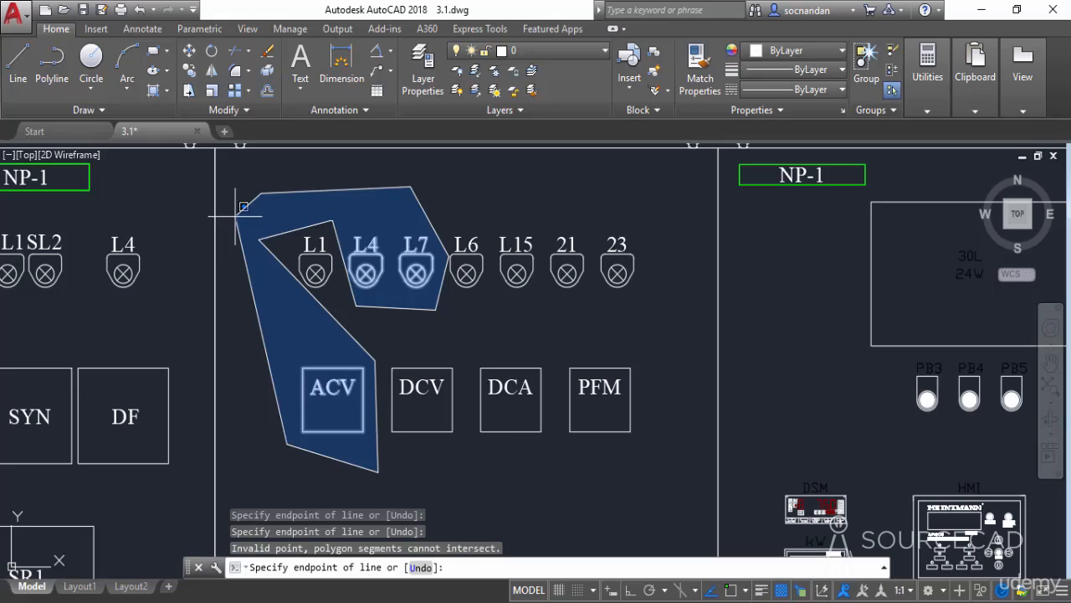
pyautogui.press('Return')
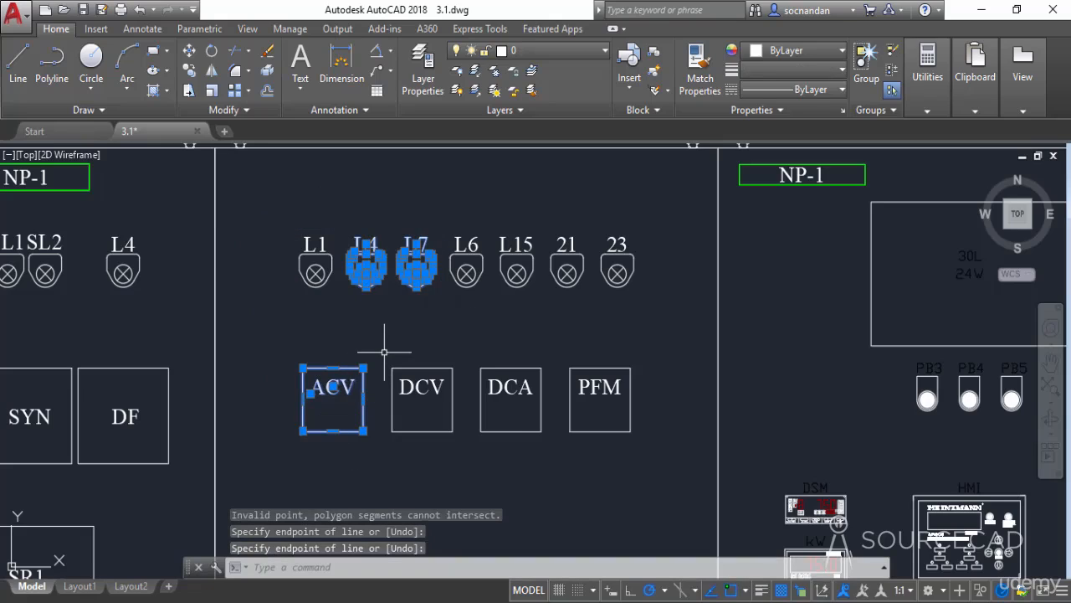
pyautogui.press('Escape')
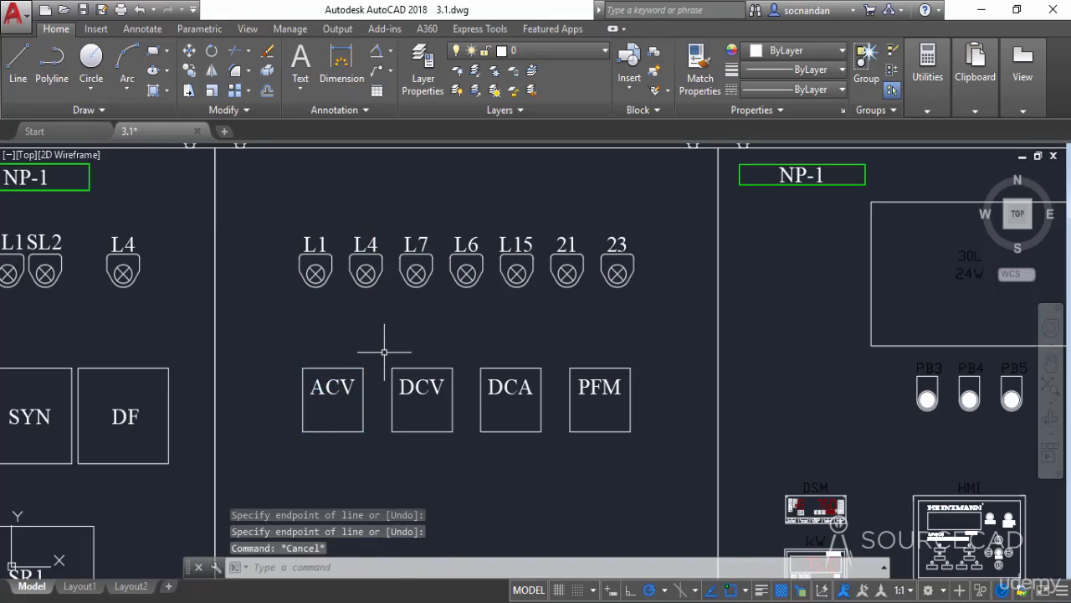
# Select lamps L1 and L4 and the ACV box with a CPolygon outline that cuts across the box, and clear the selection
pyautogui.click(282, 194)
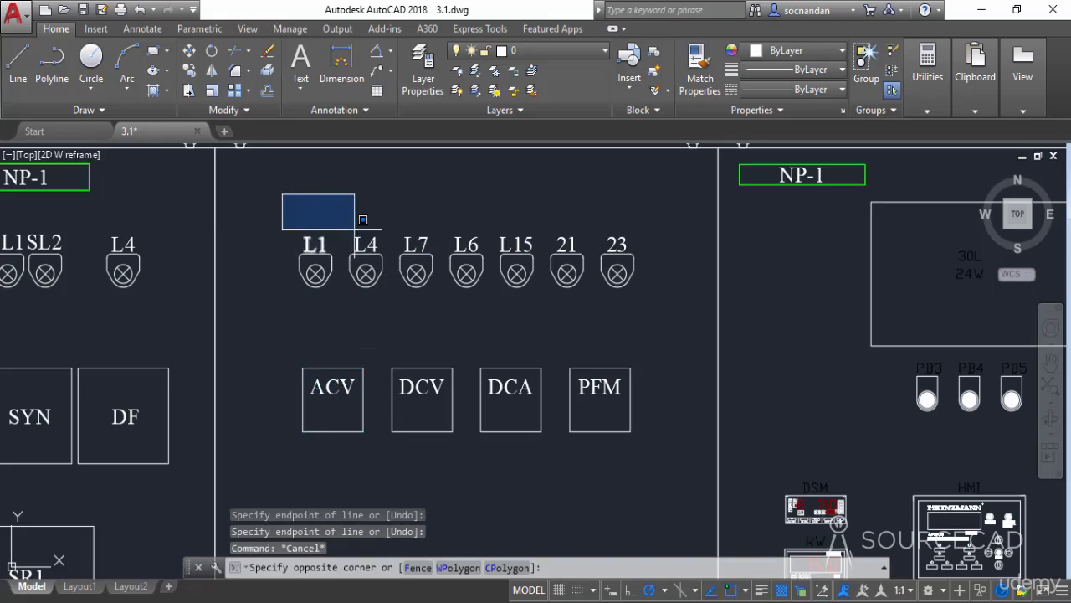
pyautogui.click(507, 568)
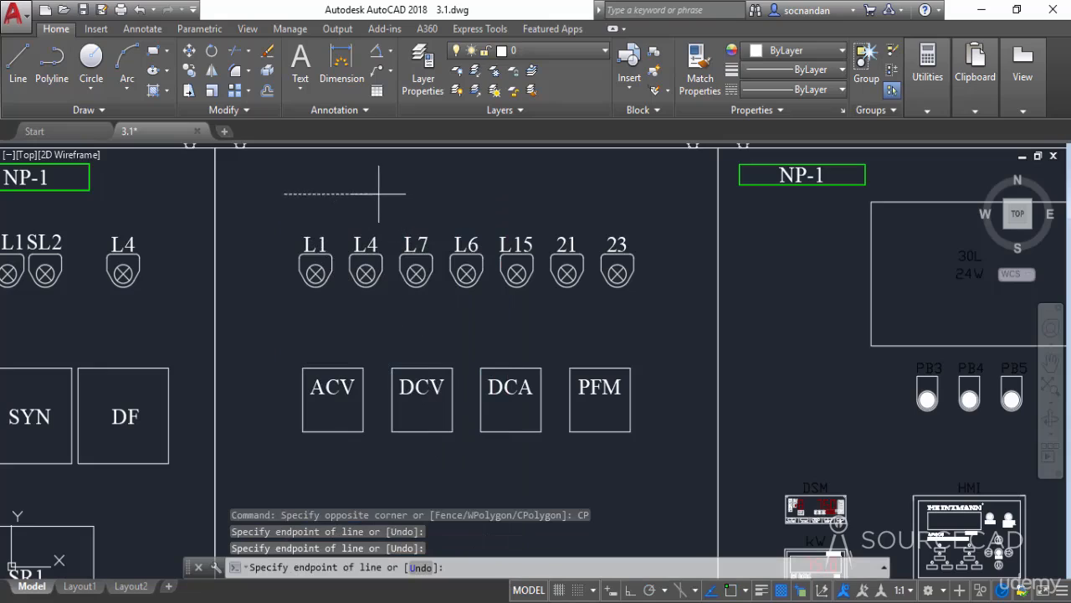
pyautogui.click(401, 285)
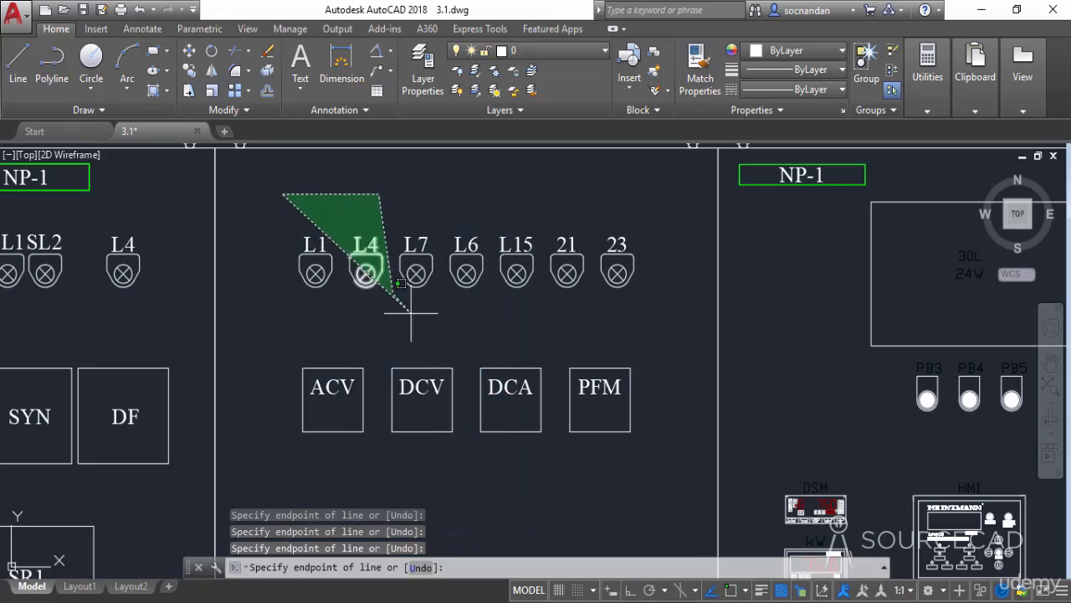
pyautogui.click(439, 320)
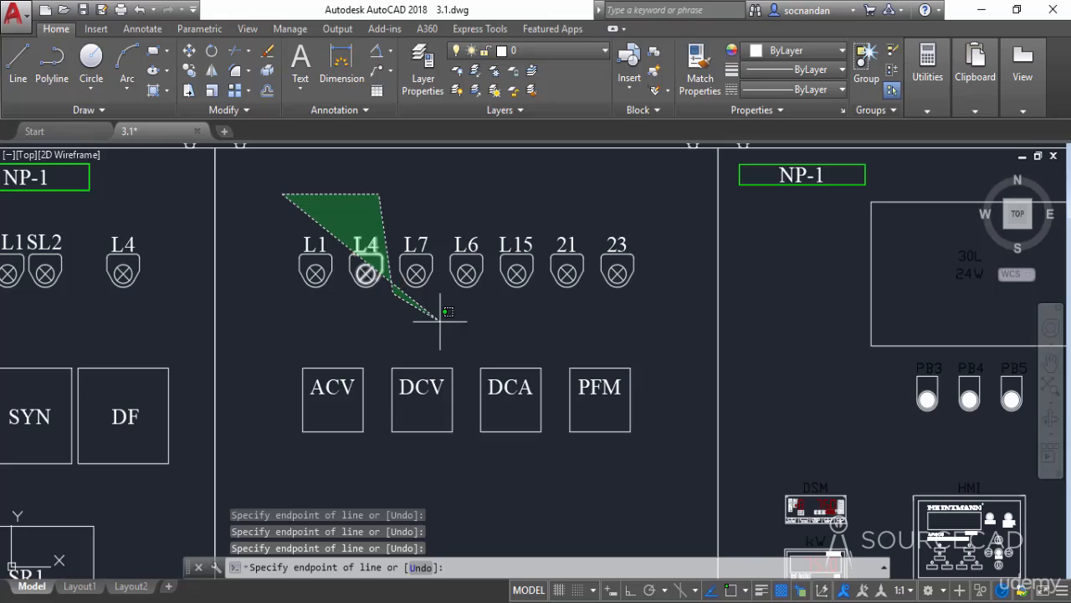
pyautogui.click(377, 343)
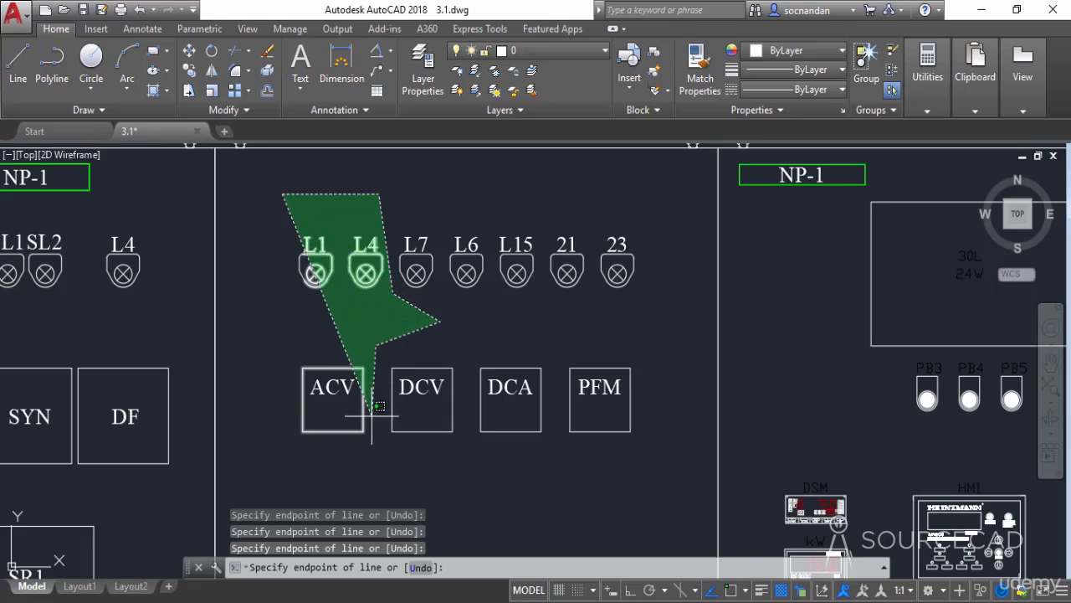
pyautogui.click(372, 415)
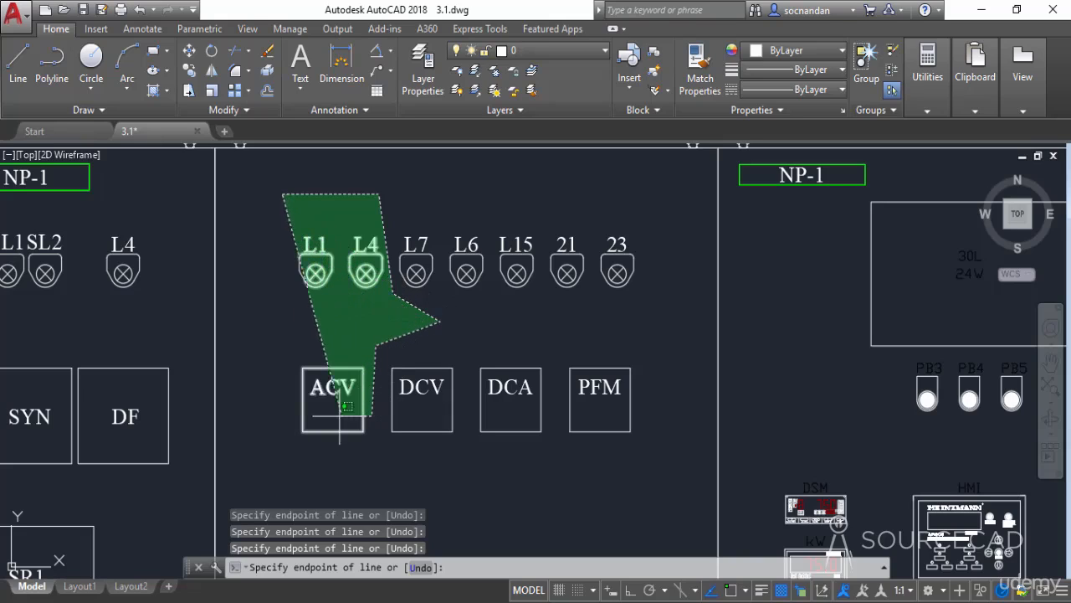
pyautogui.click(288, 410)
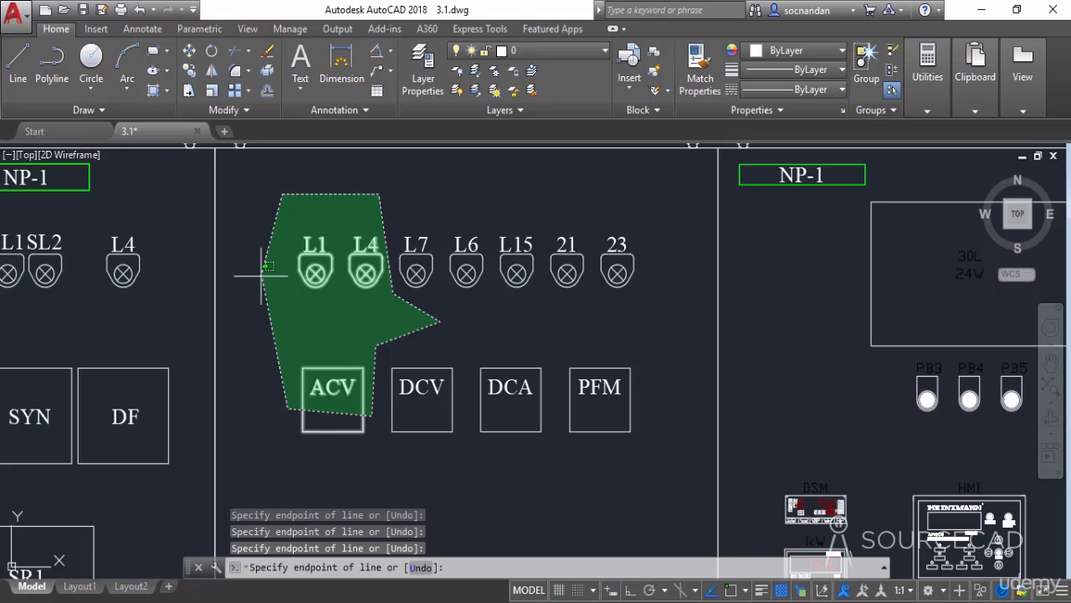
pyautogui.click(262, 277)
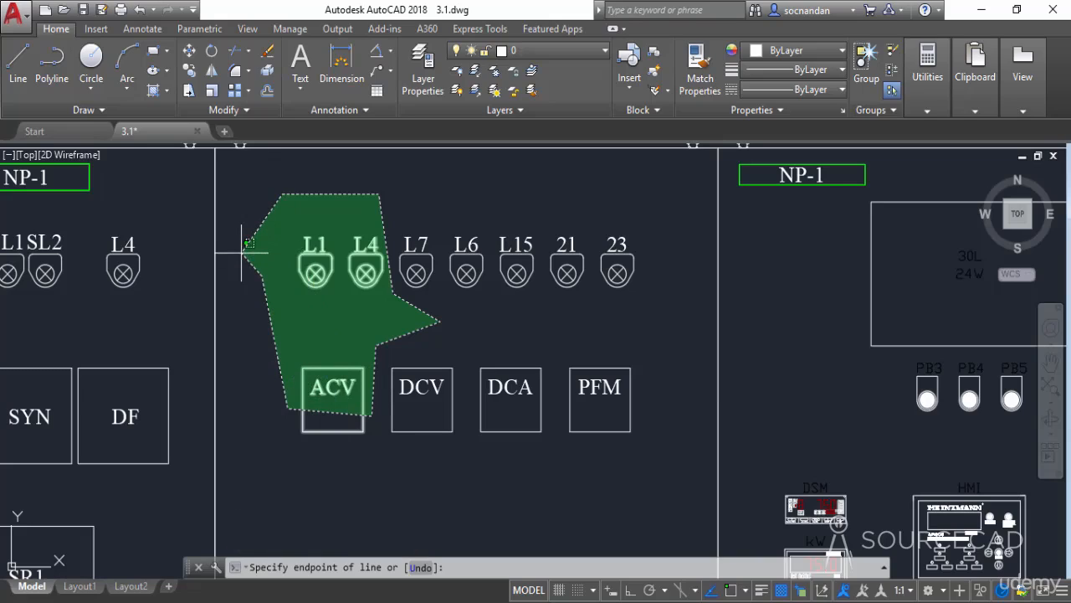
pyautogui.click(242, 251)
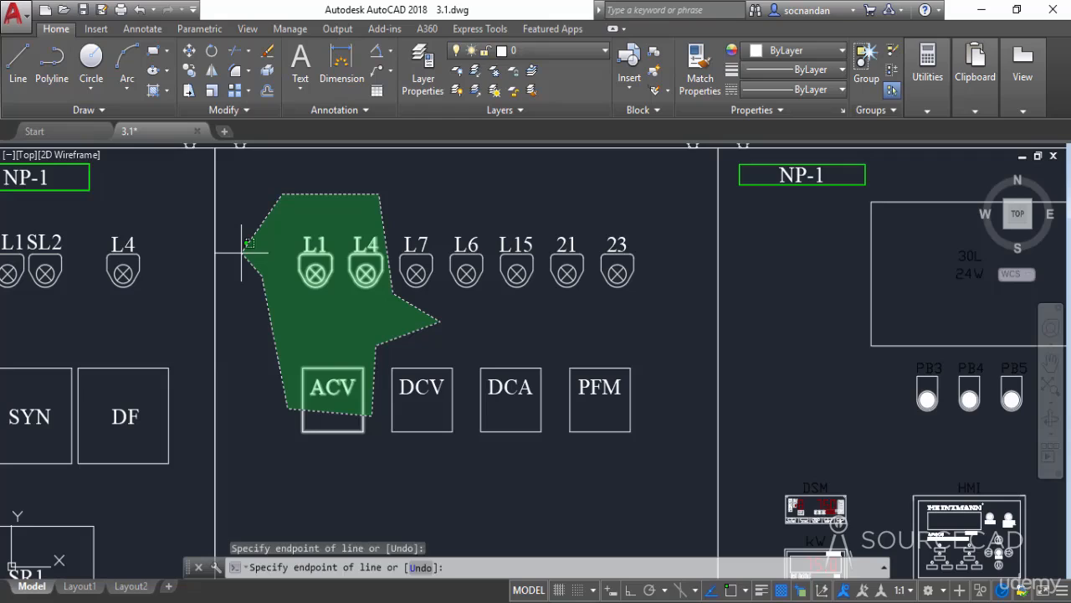
pyautogui.press('Return')
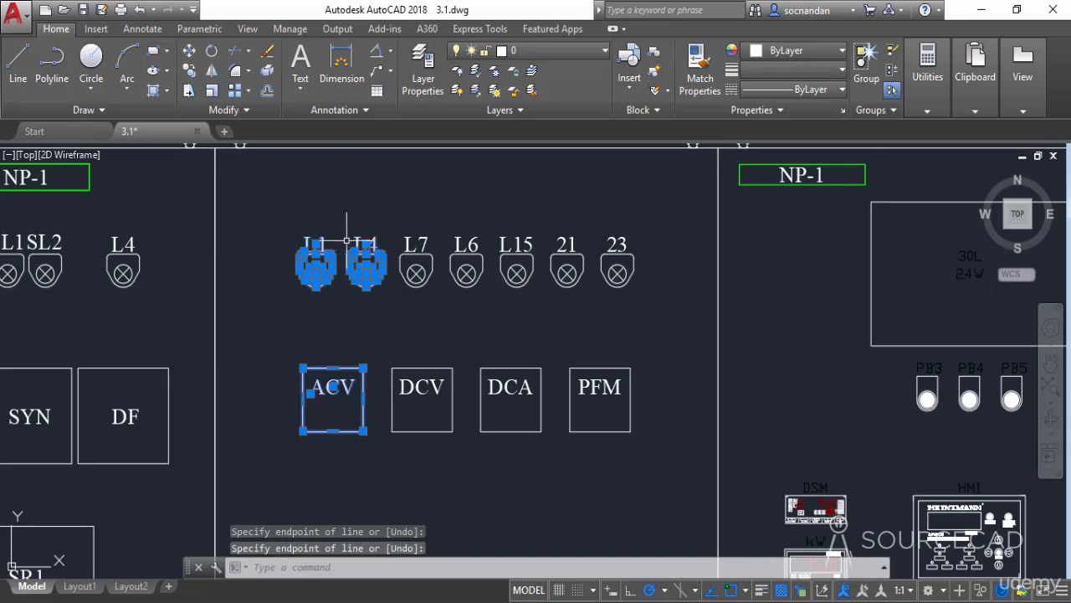
pyautogui.press('Escape')
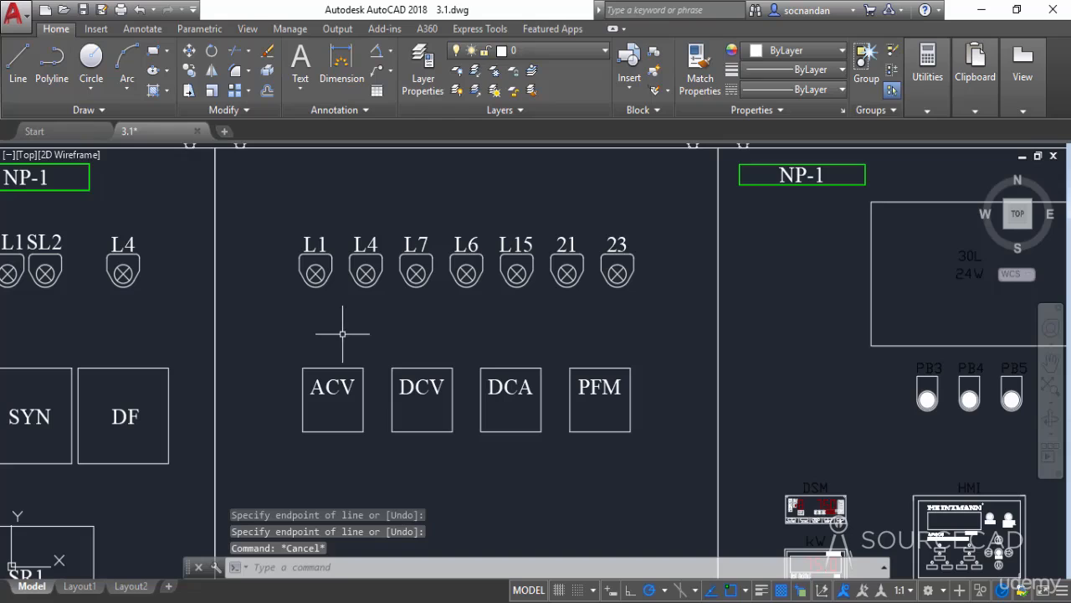
# In the ECP-1 panel, select the ACV, DCV, DCA and PFM boxes with a zigzag Fence line through them, and clear the selection
pyautogui.click(264, 182)
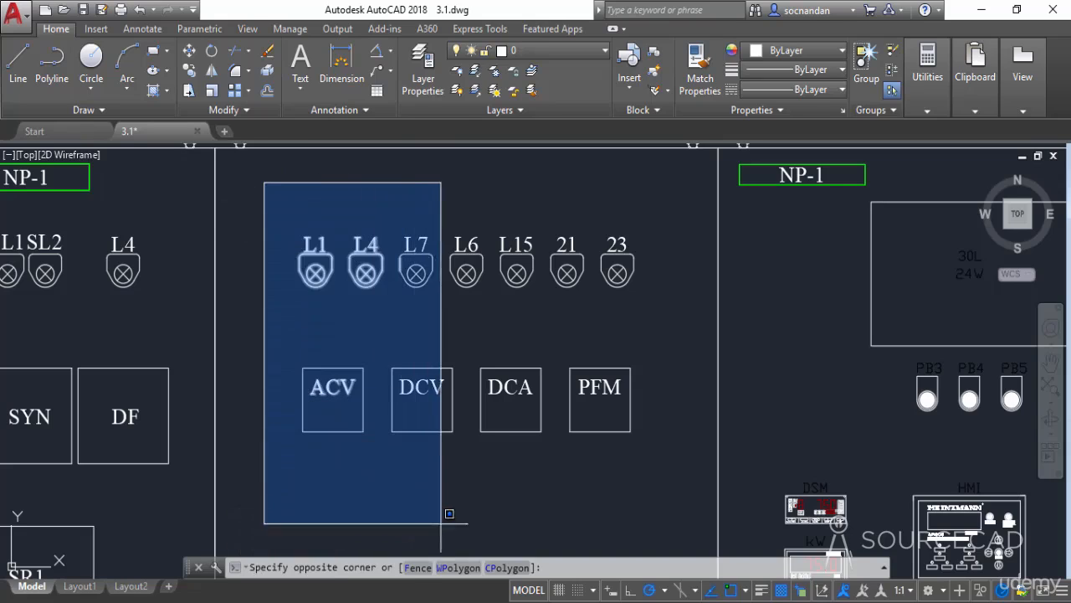
pyautogui.click(417, 569)
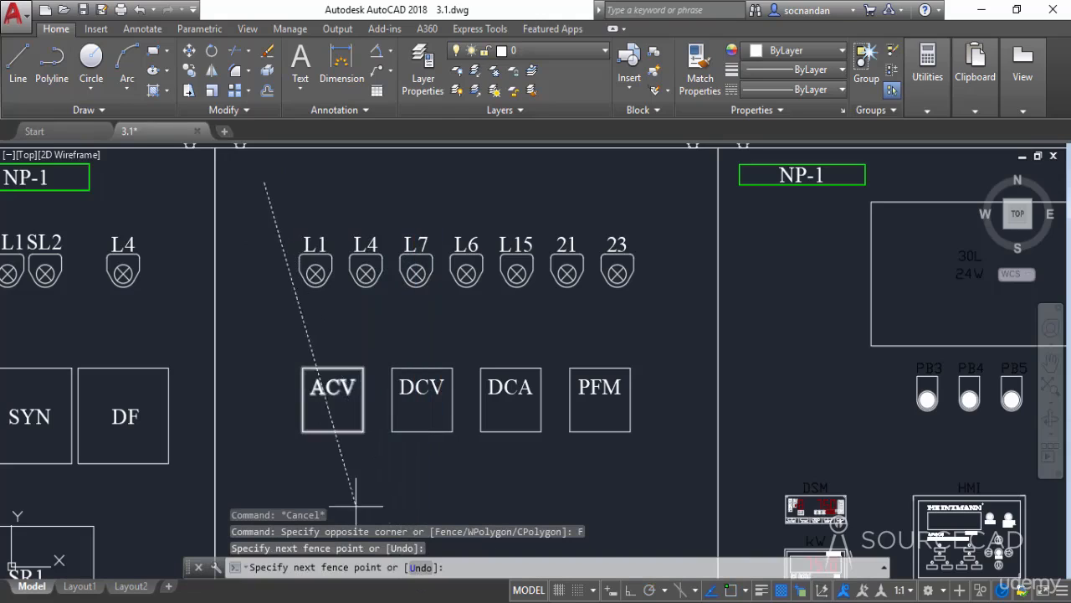
pyautogui.click(252, 344)
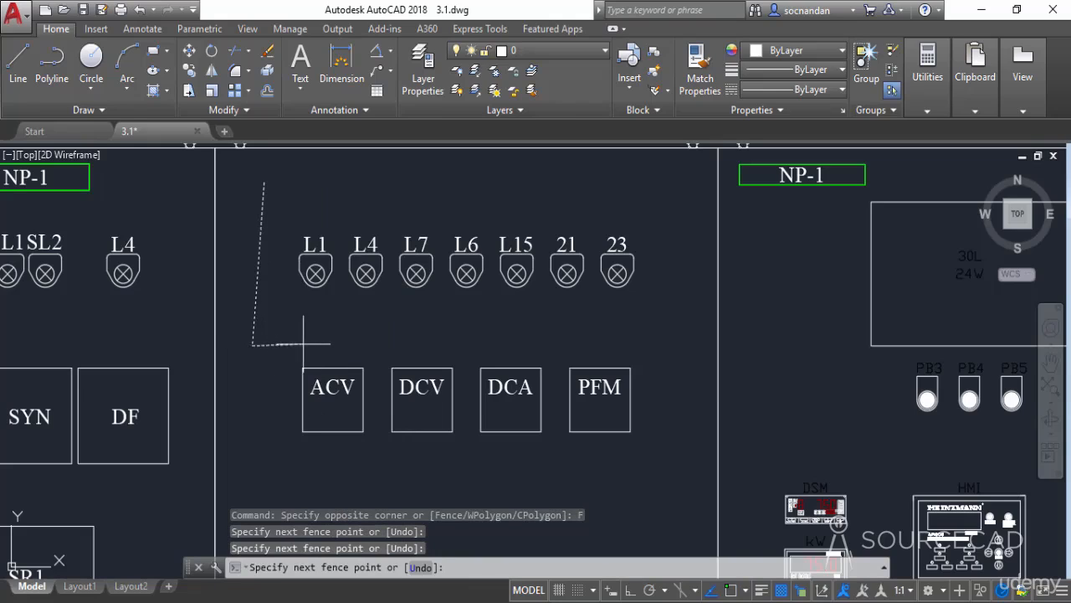
pyautogui.click(327, 330)
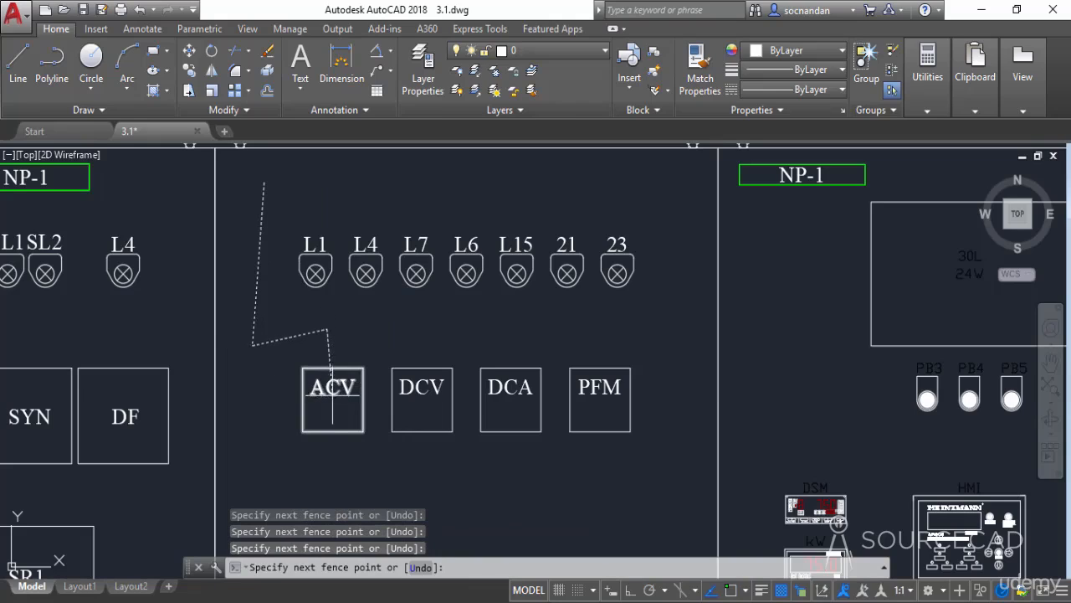
pyautogui.click(413, 417)
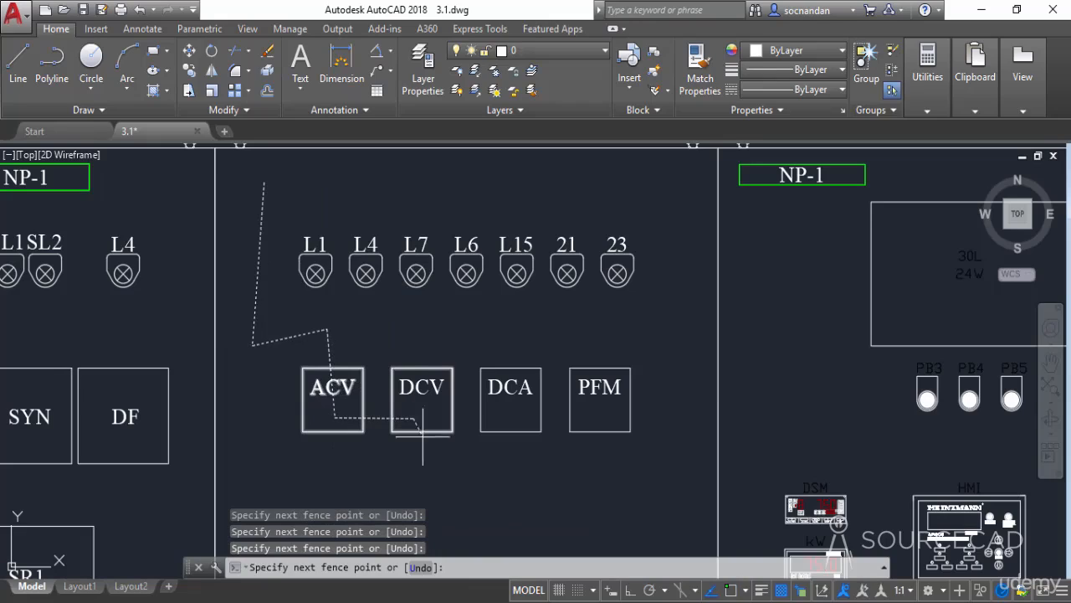
pyautogui.click(495, 499)
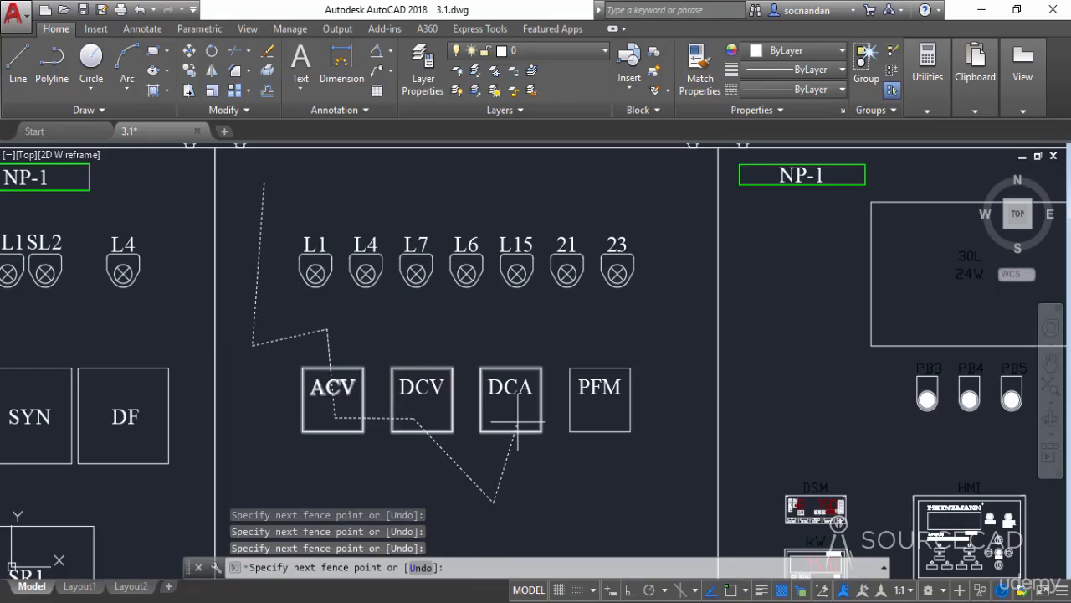
pyautogui.click(518, 423)
pyautogui.click(608, 421)
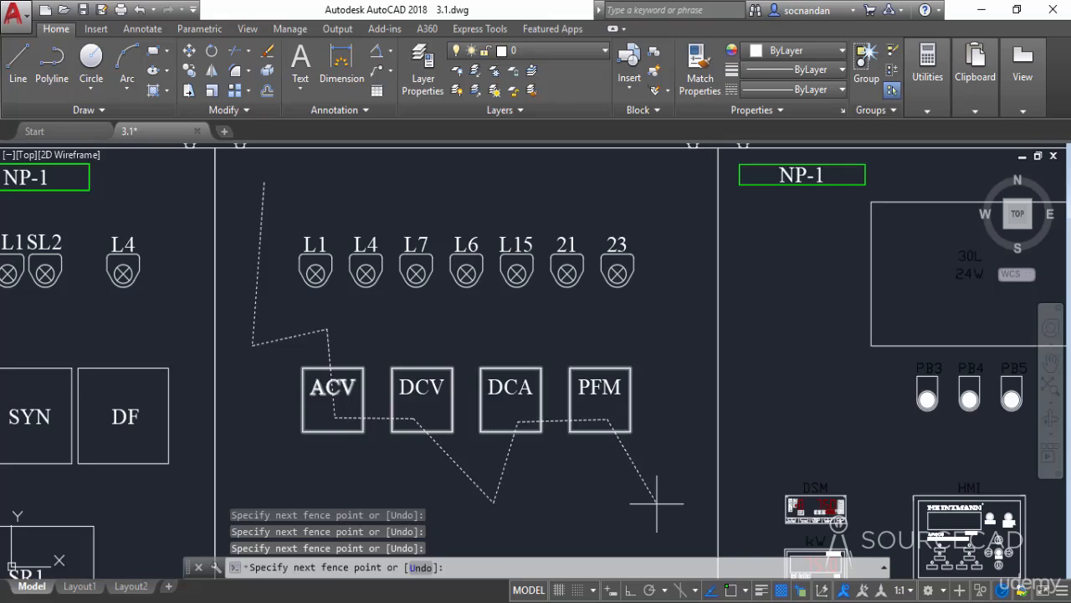
pyautogui.press('Return')
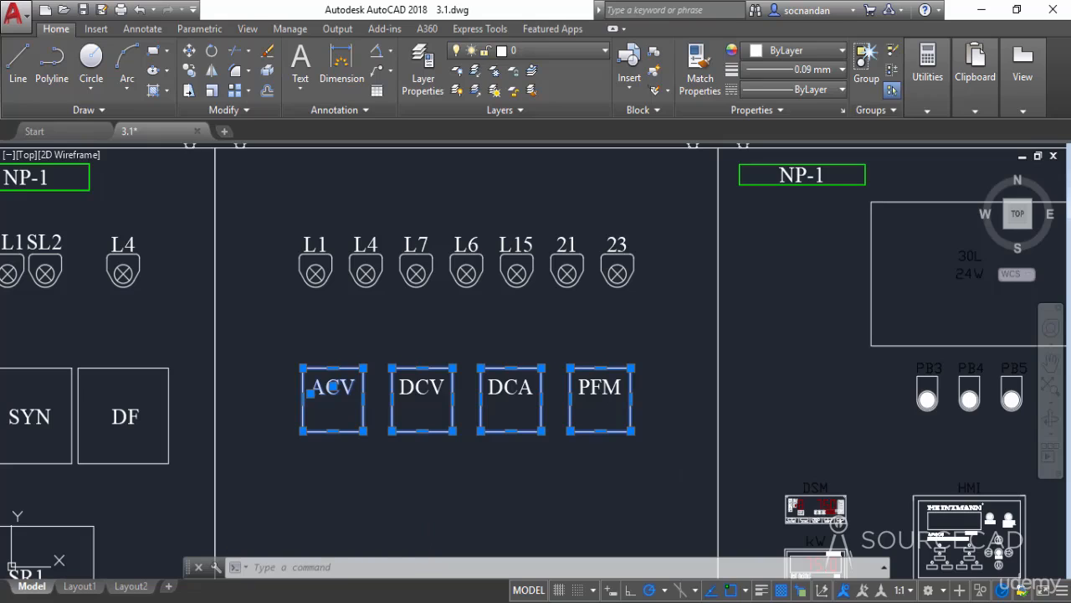
pyautogui.press('Escape')
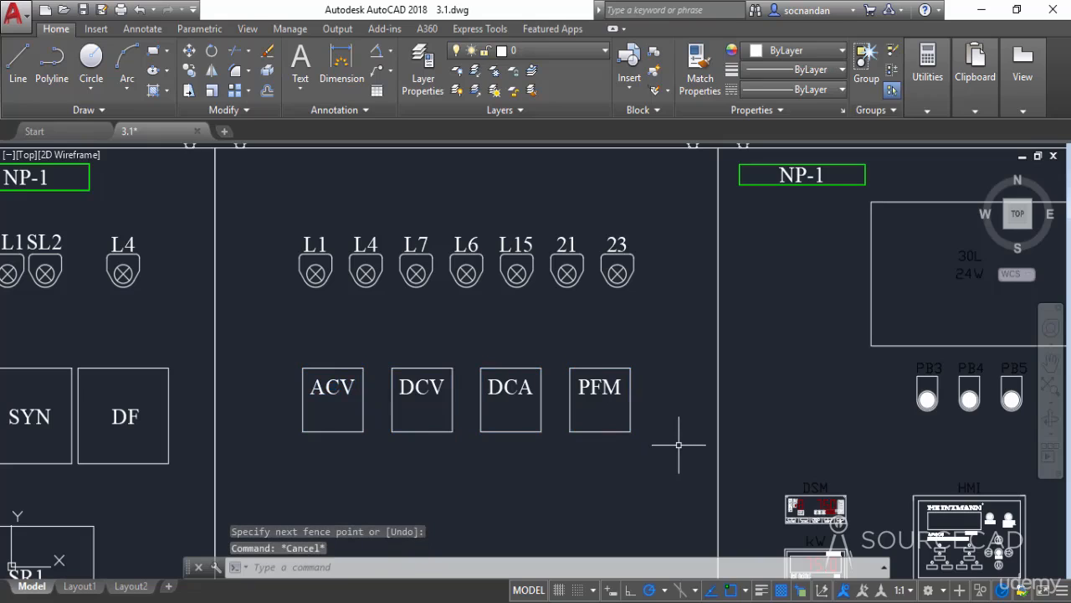
# Make a crossing selection from outside the RTCC panel's border across all panels between, ending just above the AVR unit in ECP-1
pyautogui.scroll(-4, 676, 442)
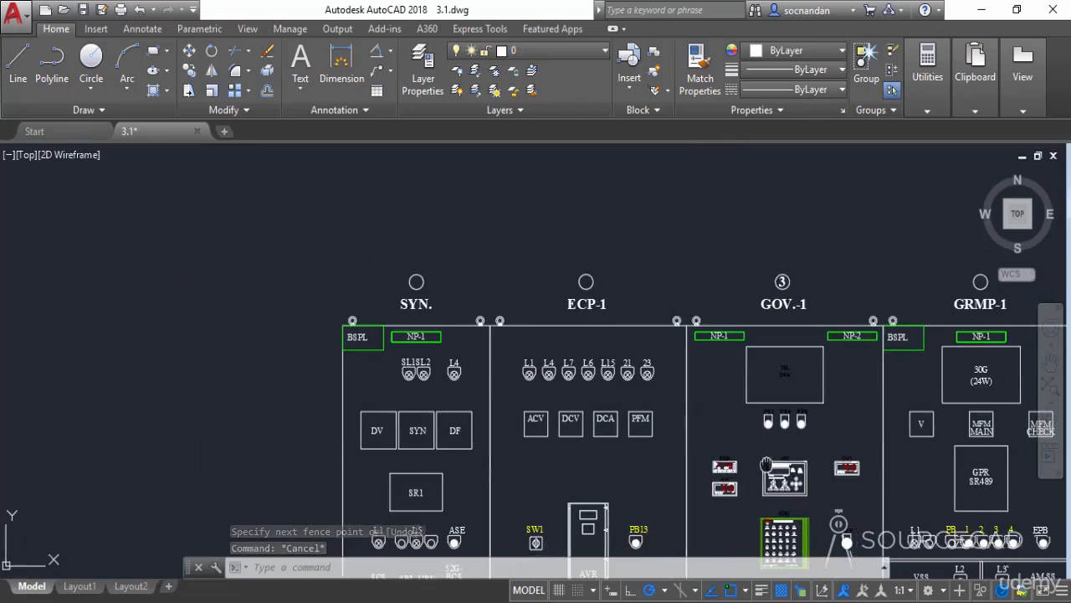
pyautogui.moveTo(679, 438)
pyautogui.mouseDown(button='middle')
pyautogui.moveTo(459, 325)
pyautogui.moveTo(248, 323)
pyautogui.mouseUp(button='middle')
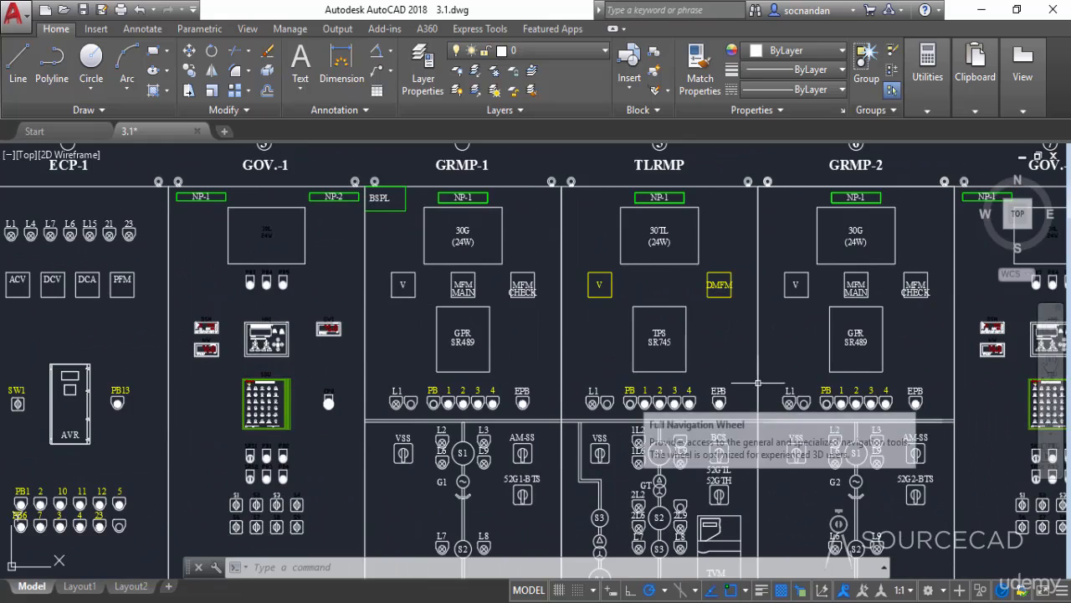
pyautogui.moveTo(746, 380); pyautogui.dragTo(305, 357, button='middle')
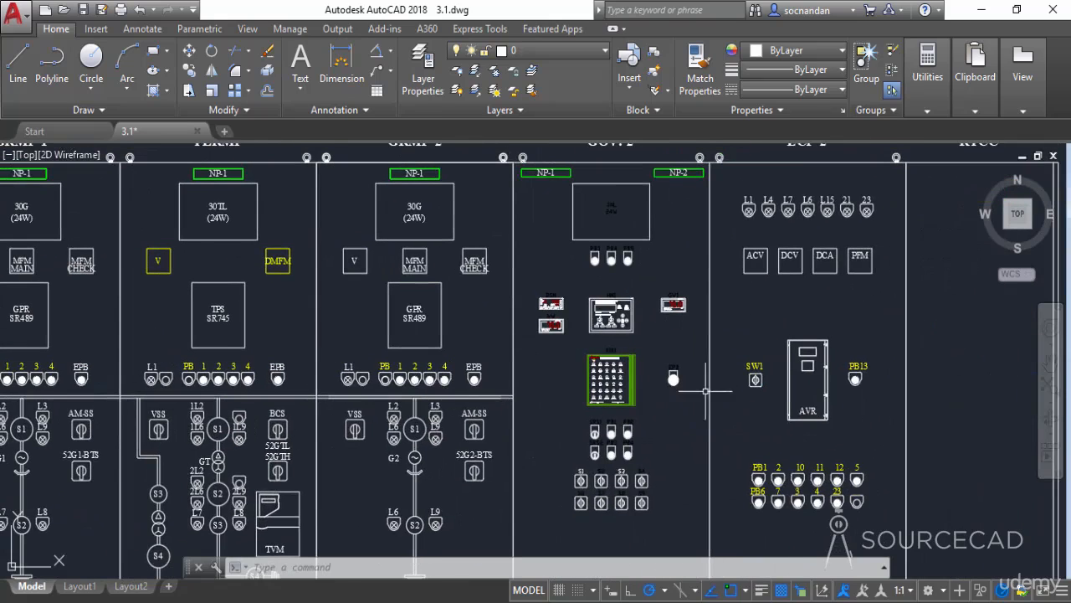
pyautogui.scroll(2, 800, 438)
pyautogui.moveTo(800, 438)
pyautogui.mouseDown(button='middle')
pyautogui.moveTo(743, 423)
pyautogui.moveTo(547, 292)
pyautogui.mouseUp(button='middle')
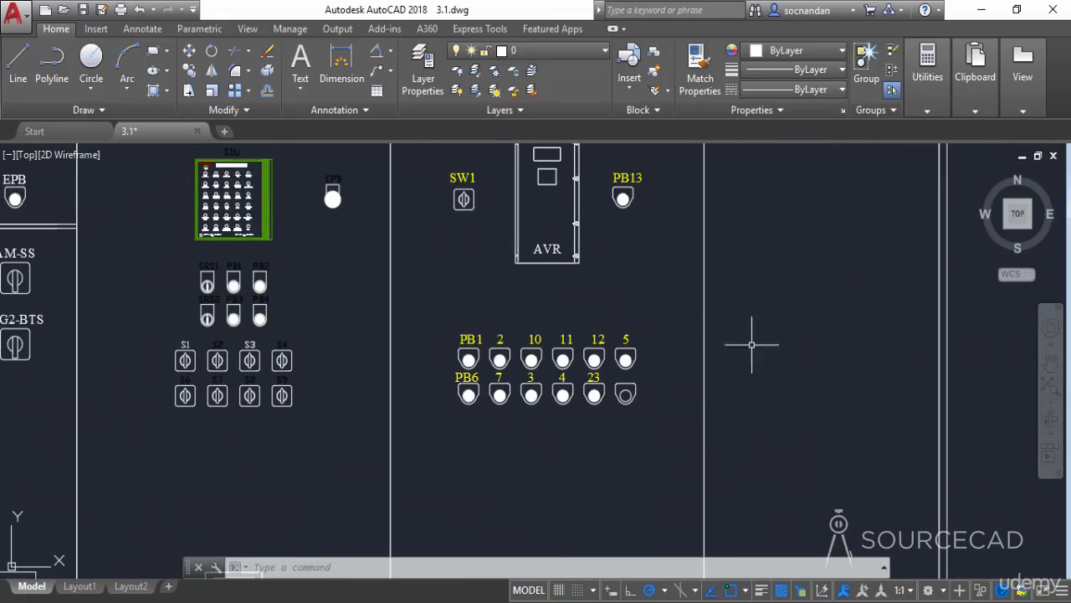
pyautogui.click(990, 544)
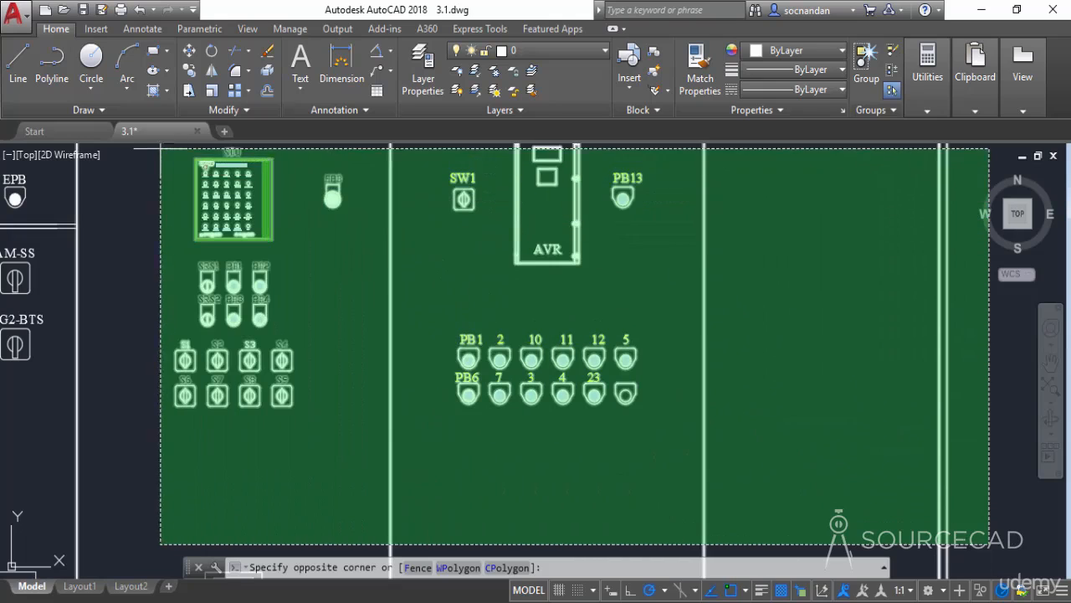
pyautogui.scroll(3, 167, 188)
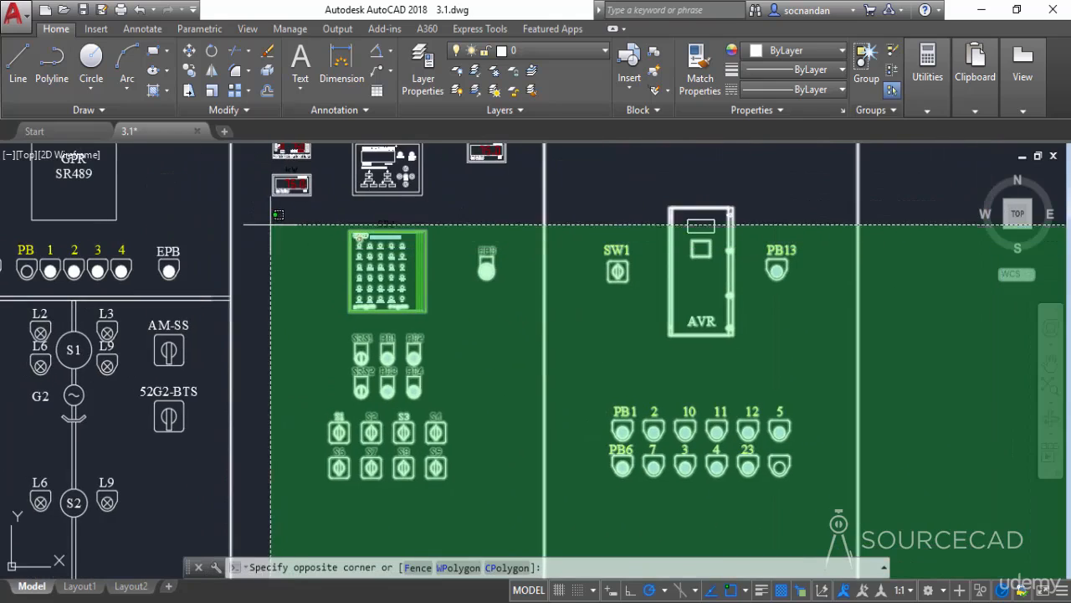
pyautogui.moveTo(171, 195); pyautogui.dragTo(243, 210, button='middle')
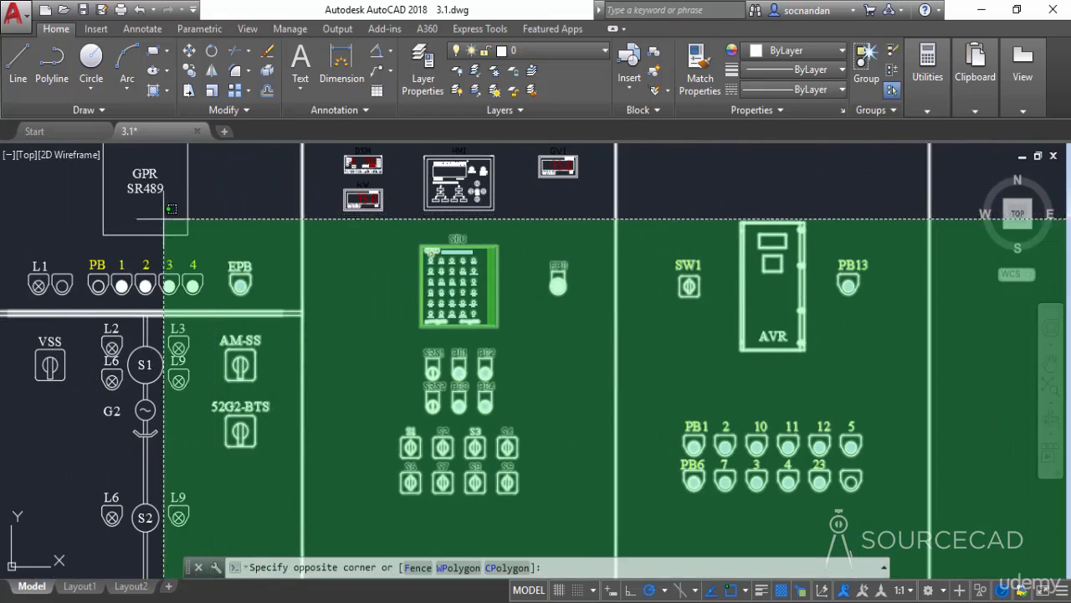
pyautogui.moveTo(66, 201)
pyautogui.mouseDown(button='middle')
pyautogui.moveTo(186, 217)
pyautogui.moveTo(426, 210)
pyautogui.mouseUp(button='middle')
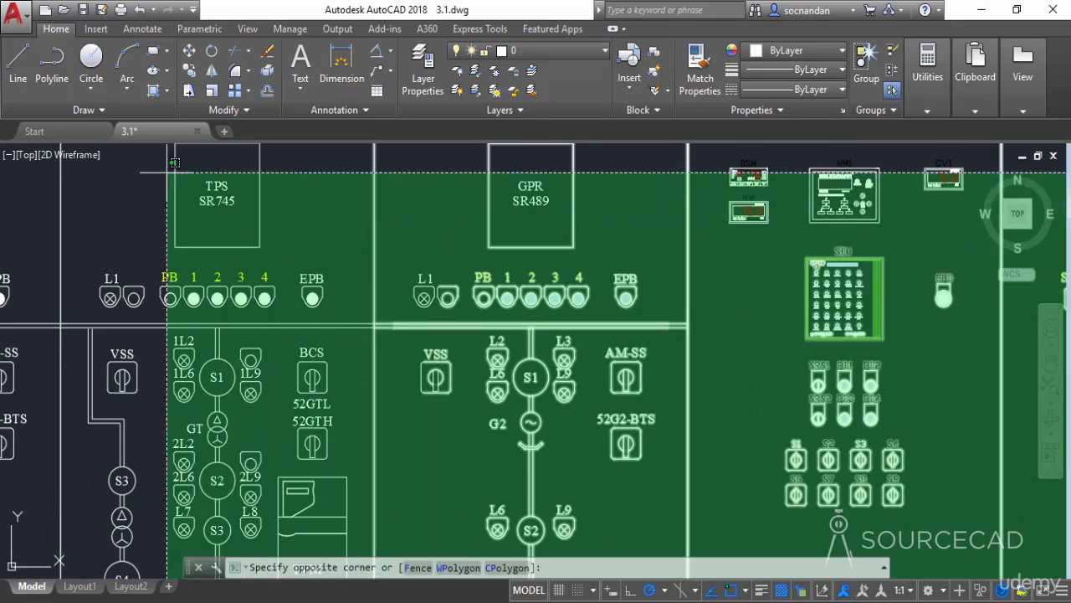
pyautogui.moveTo(110, 184)
pyautogui.mouseDown(button='middle')
pyautogui.moveTo(354, 179)
pyautogui.moveTo(471, 144)
pyautogui.mouseUp(button='middle')
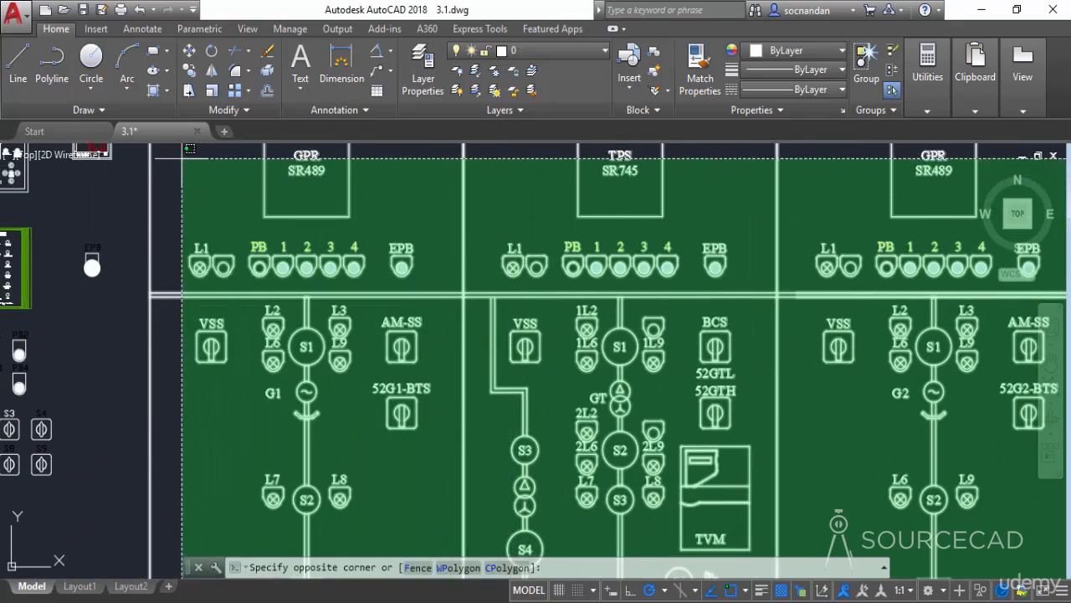
pyautogui.moveTo(174, 186); pyautogui.dragTo(502, 179, button='middle')
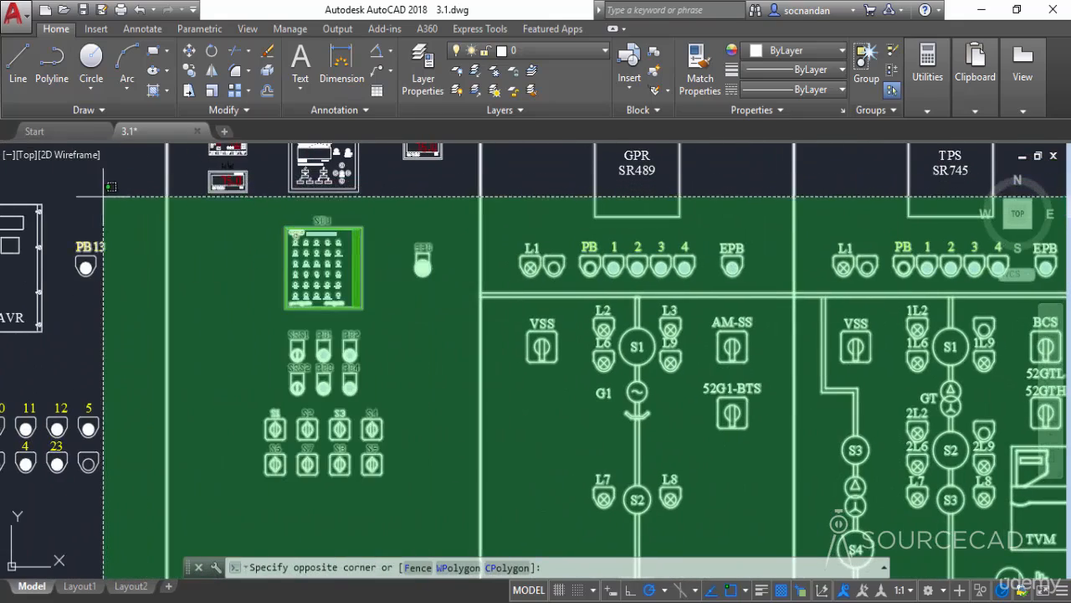
pyautogui.moveTo(168, 163); pyautogui.dragTo(408, 163, button='middle')
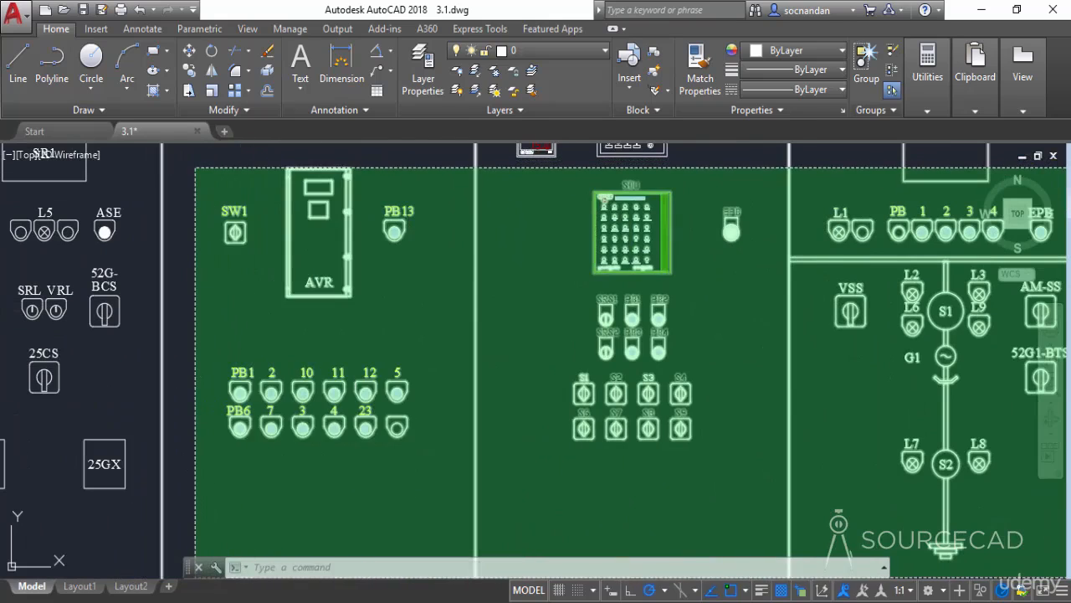
pyautogui.click(167, 164)
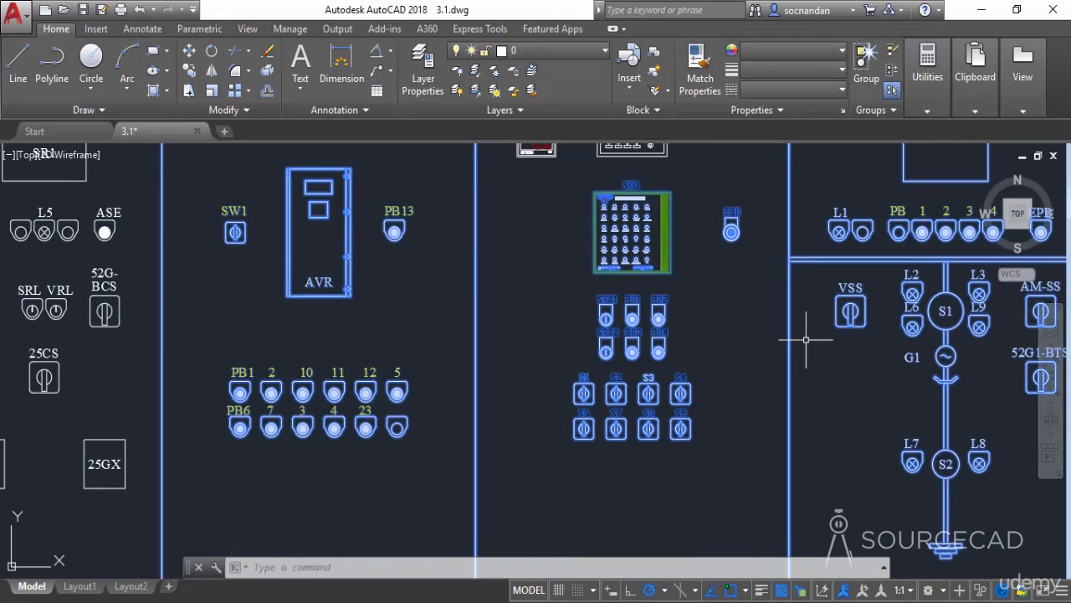
# Review the crossing selection across the panels from ECP-1 to RTCC, and clear it
pyautogui.moveTo(883, 377)
pyautogui.mouseDown(button='middle')
pyautogui.moveTo(3, 330)
pyautogui.moveTo(13, 351)
pyautogui.mouseUp(button='middle')
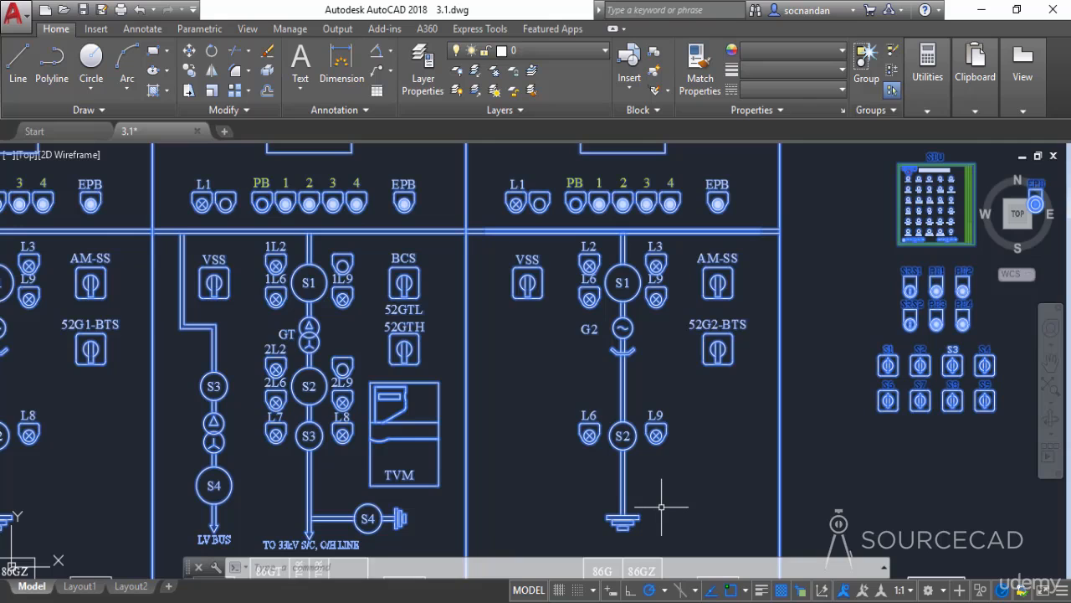
pyautogui.scroll(-6, 662, 506)
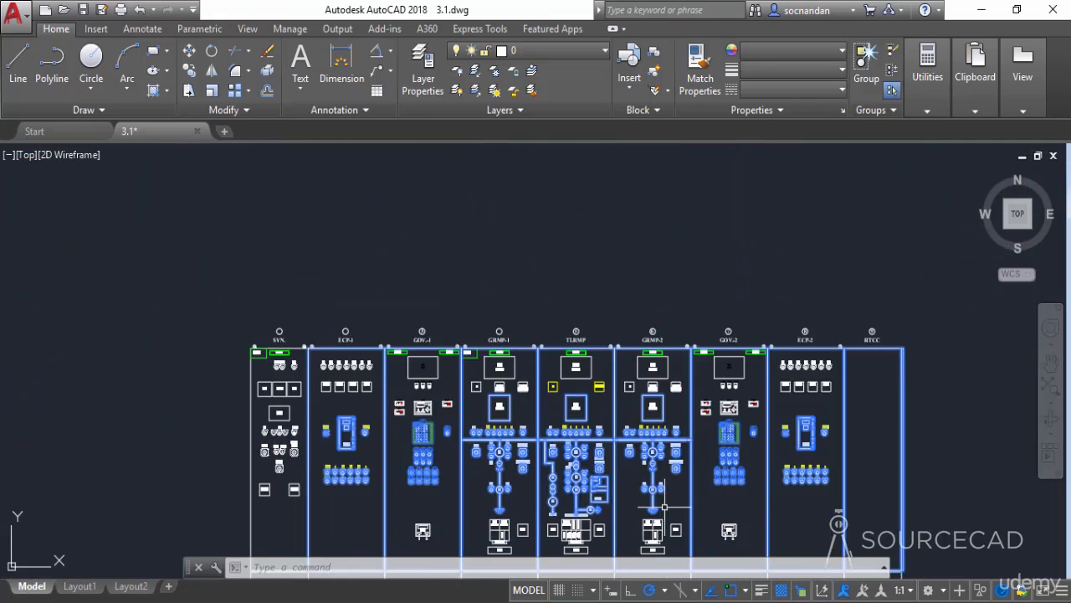
pyautogui.moveTo(663, 506); pyautogui.dragTo(681, 360, button='middle')
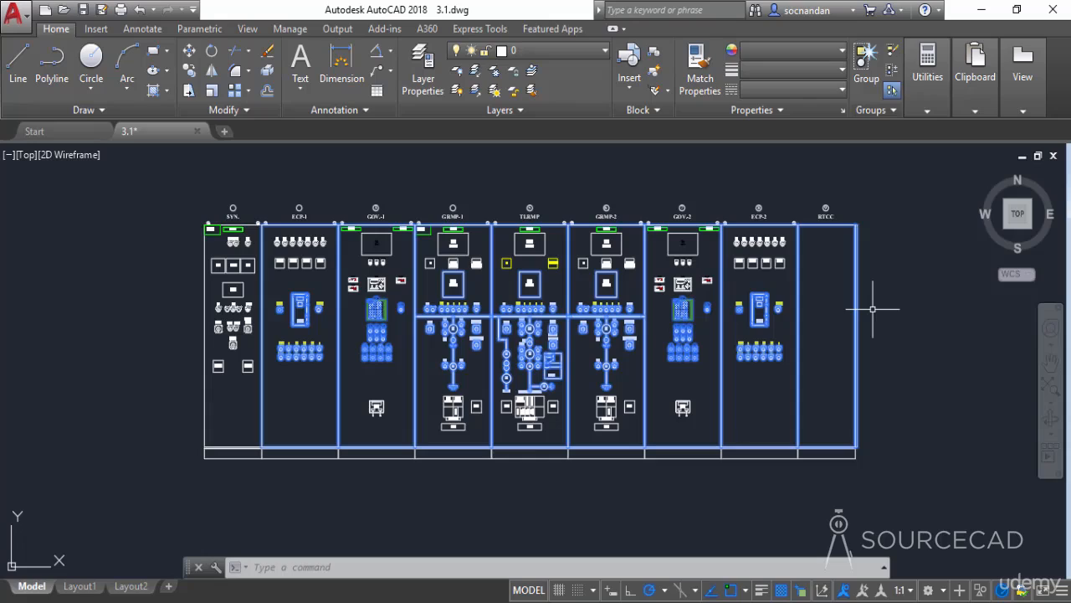
pyautogui.press('Escape')
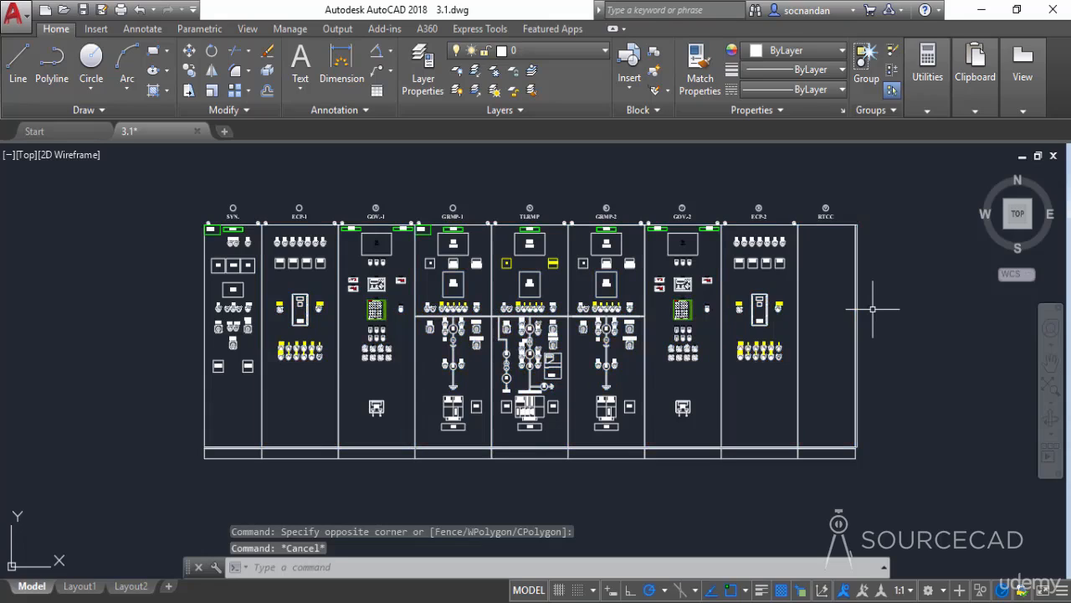